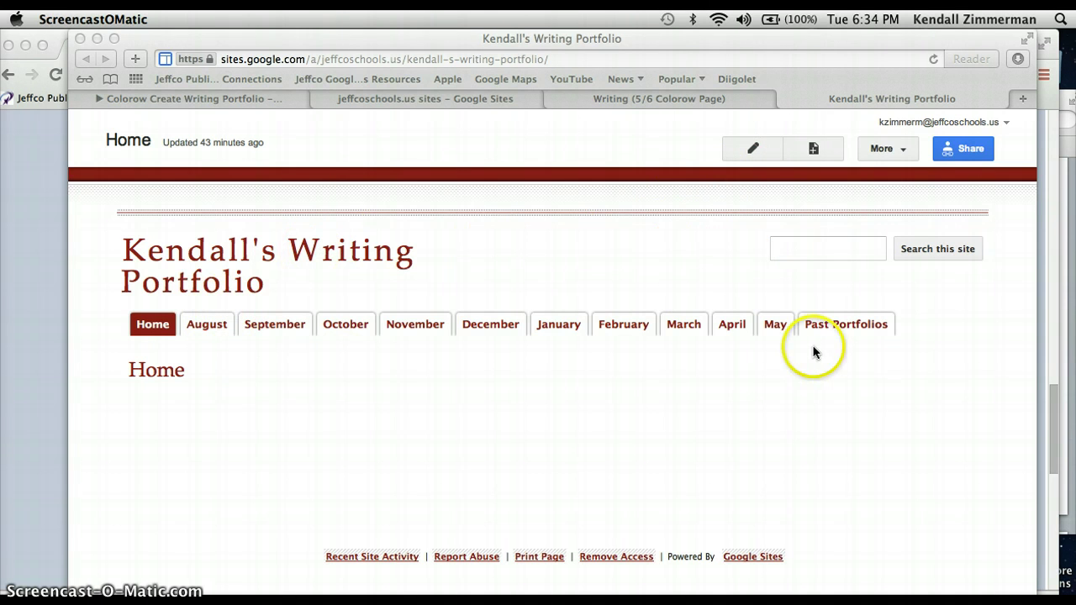
Bring up the portfolio site and open its September page after briefly checking August
left_click(271, 324)
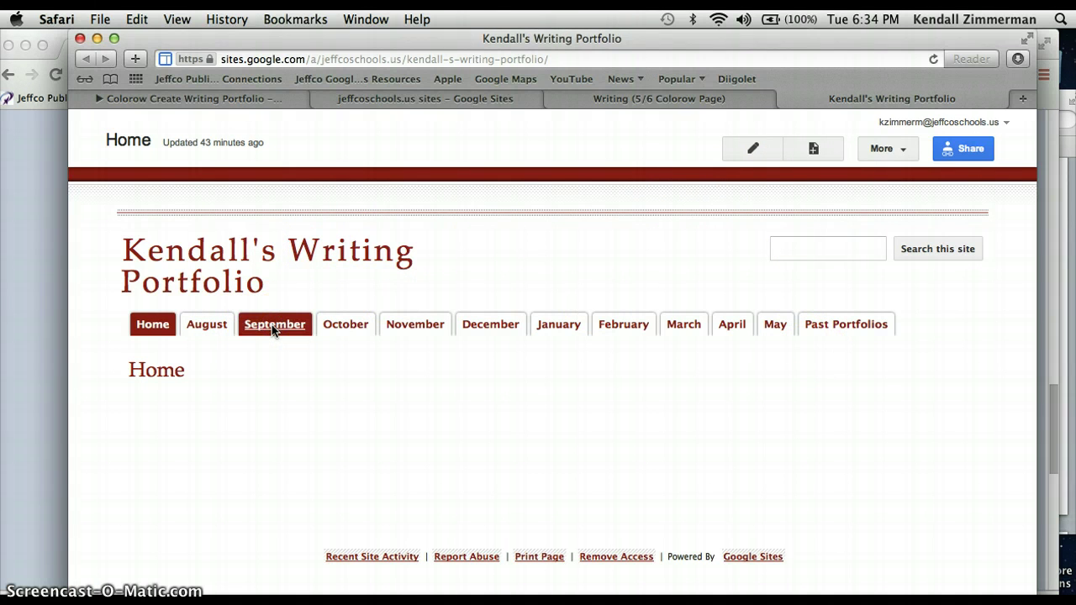
left_click(272, 328)
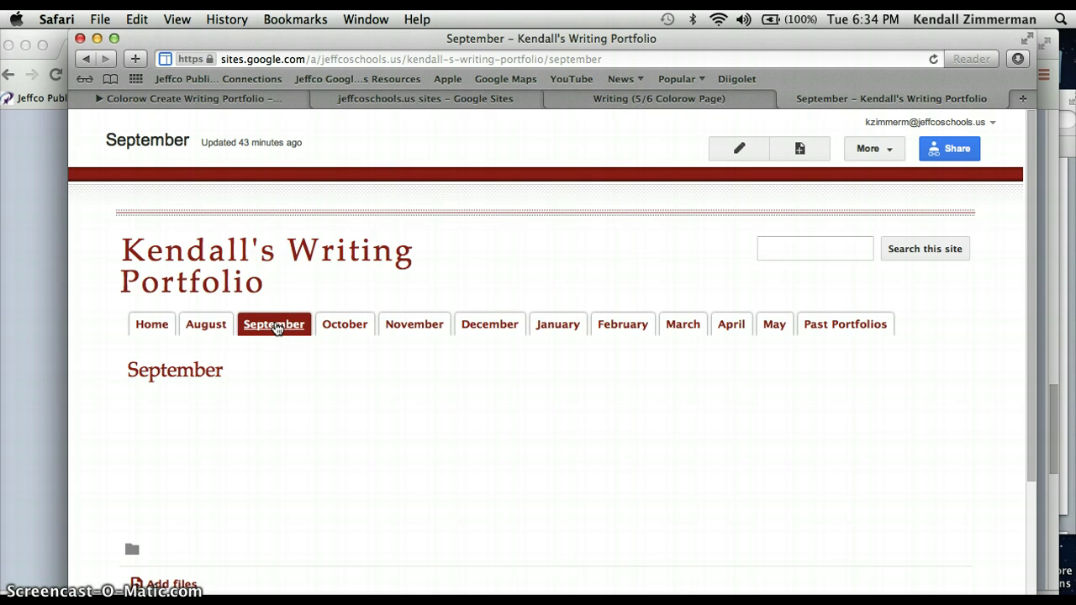
left_click(200, 329)
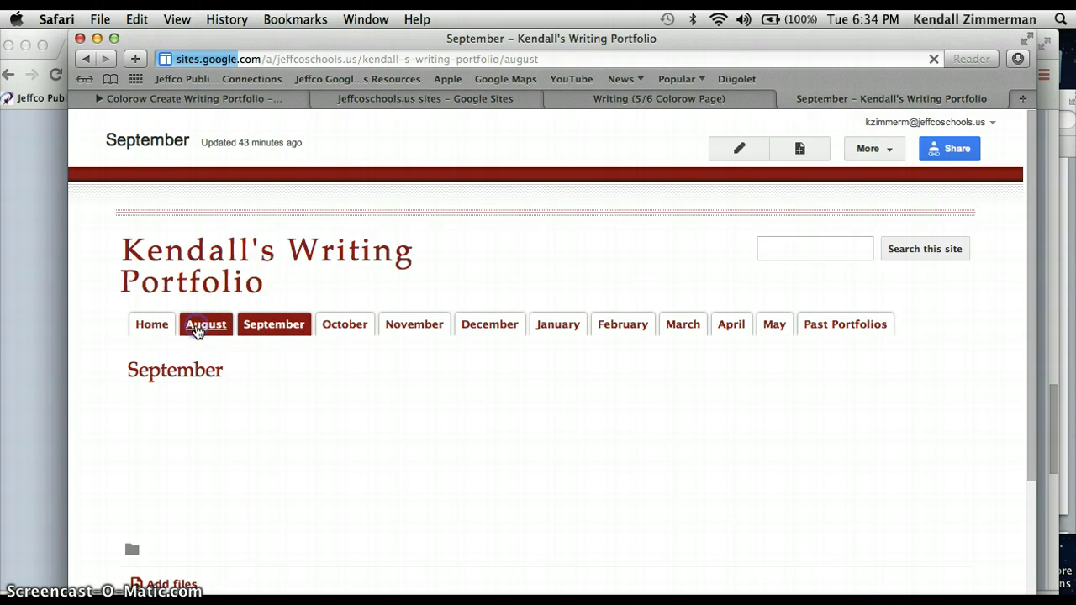
left_click(203, 330)
left_click(277, 372)
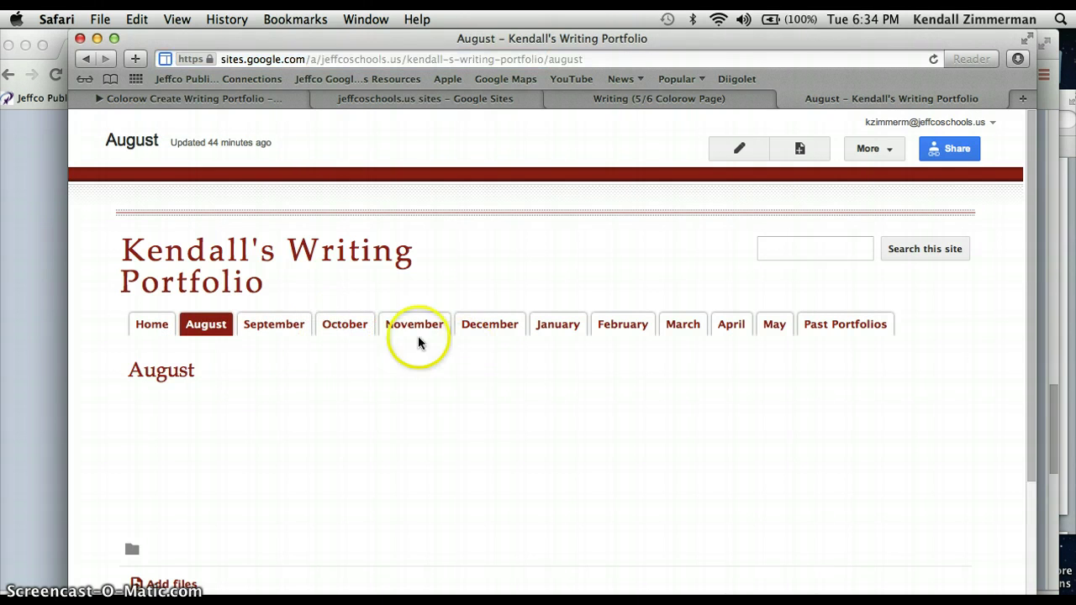
left_click(269, 335)
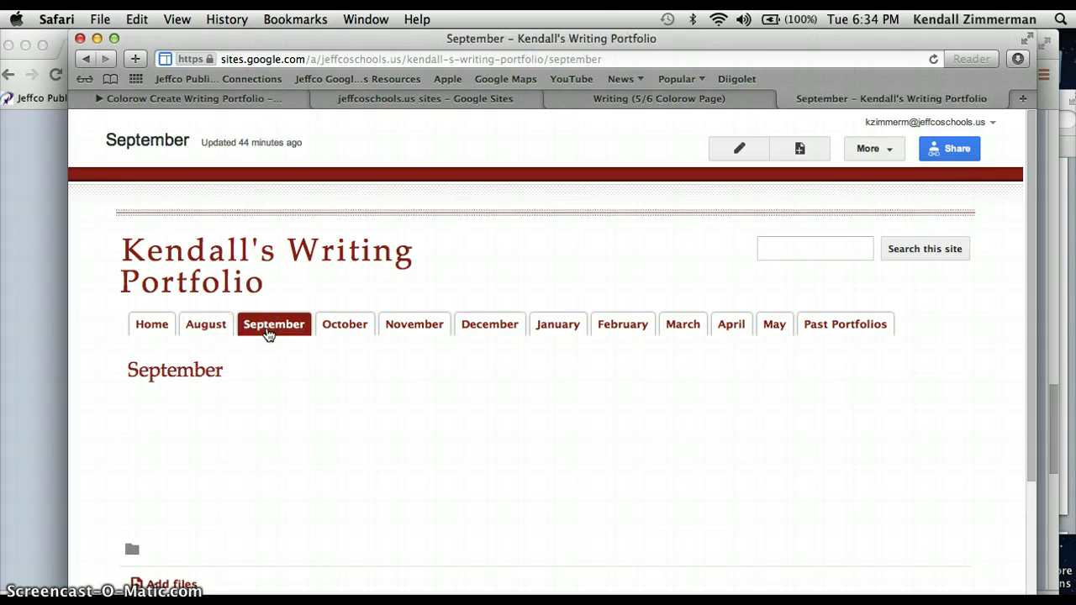
Put the September page into edit mode and place the cursor in its empty body
left_click(269, 334)
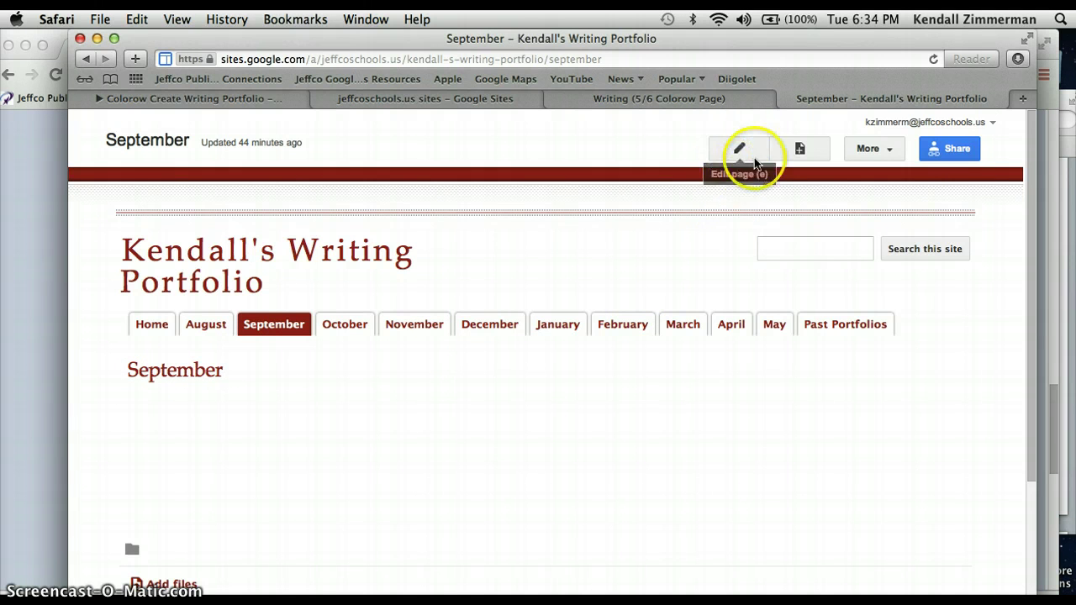
left_click(723, 153)
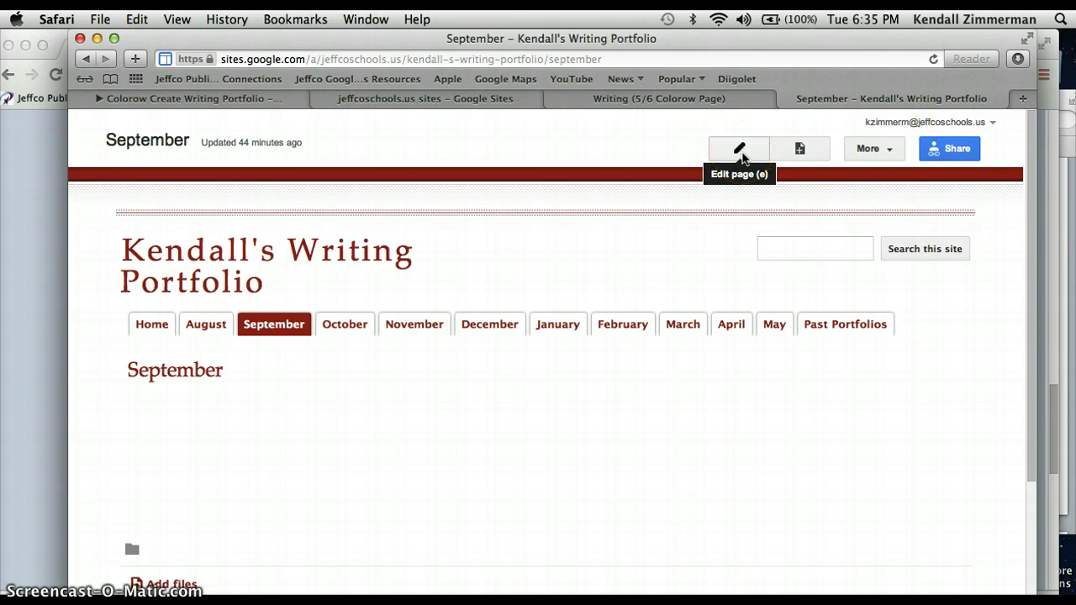
left_click(740, 151)
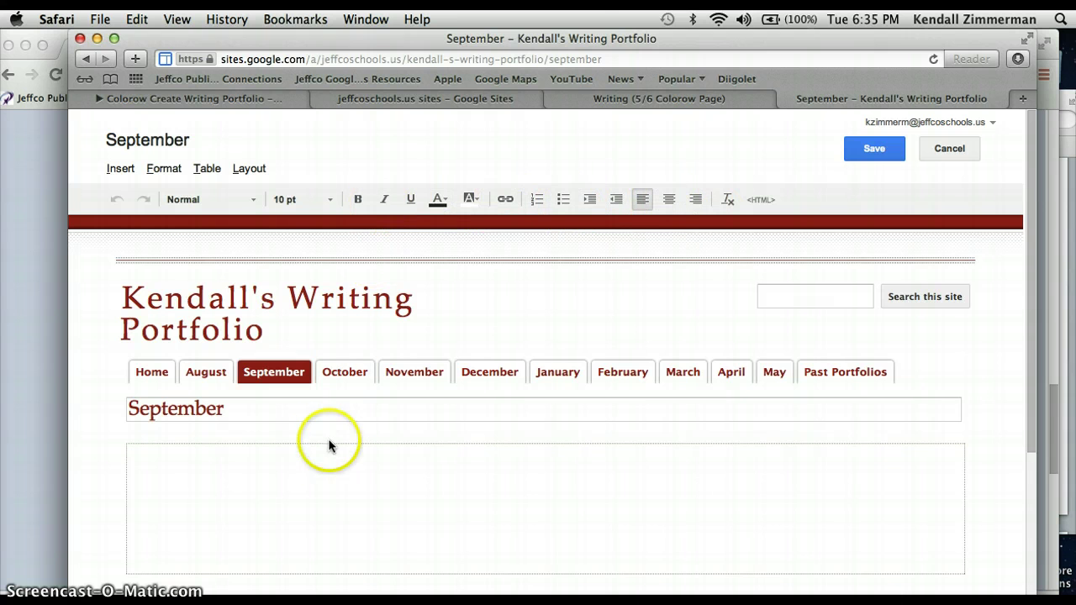
left_click(172, 465)
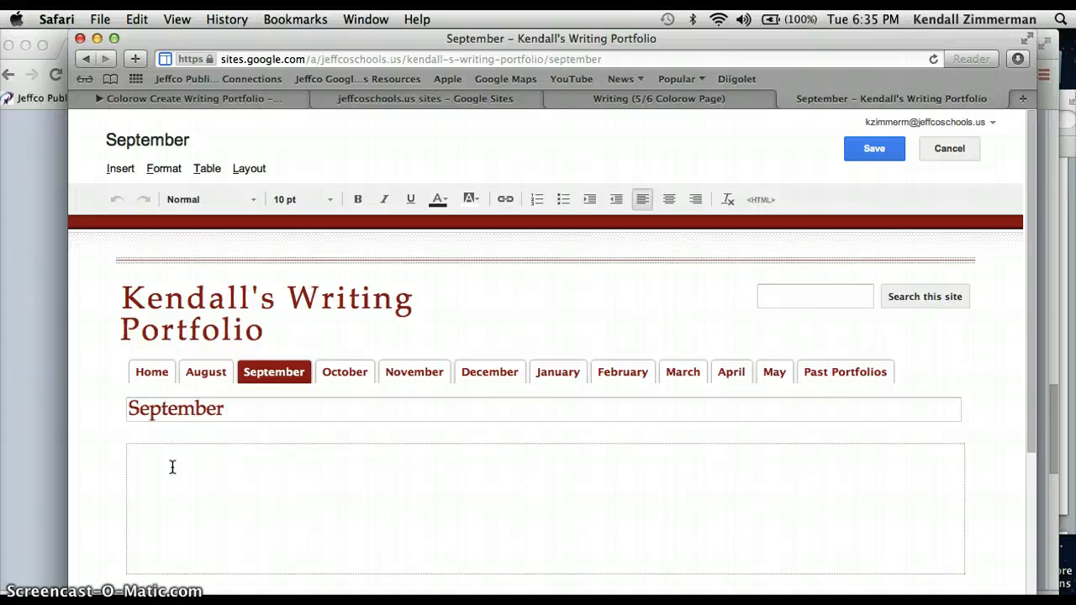
left_click(150, 468)
left_click(149, 466)
left_click(173, 463)
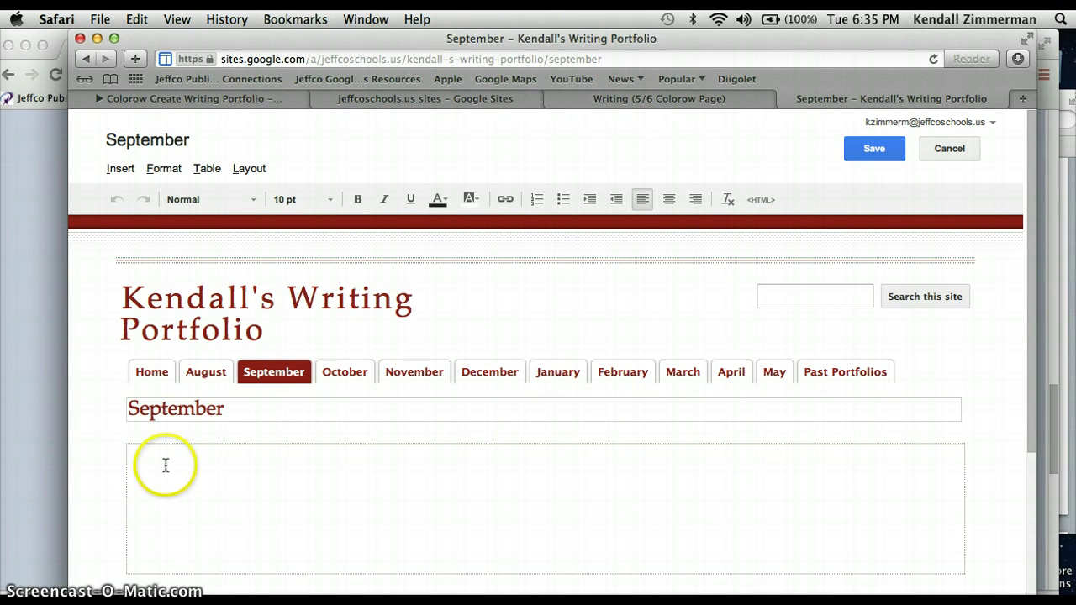
Choose Insert > Drive > Document to list Google Docs available for embedding
left_click(113, 173)
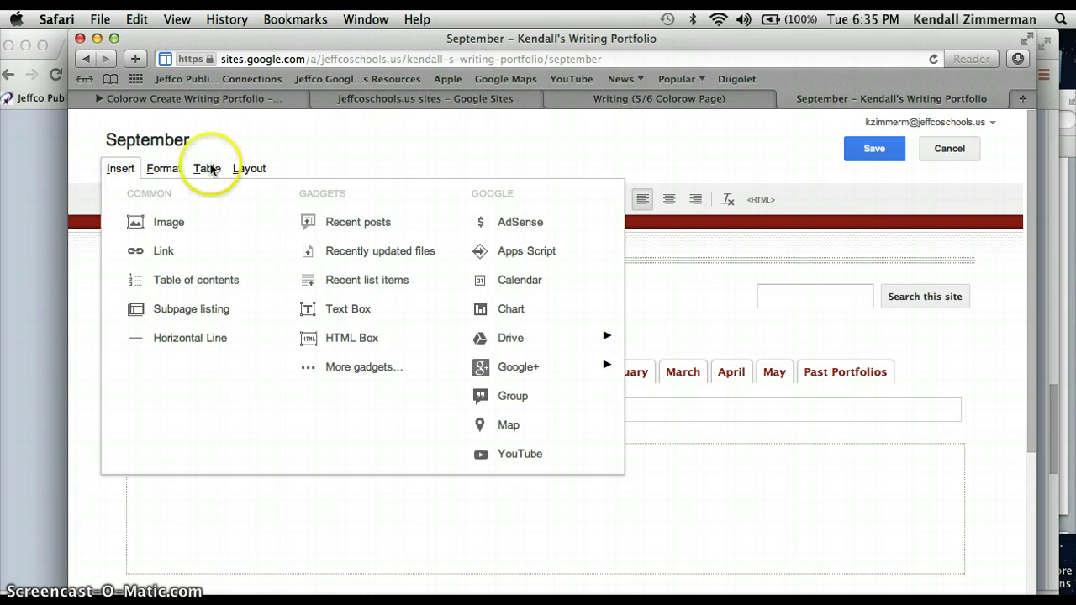
mouse_move(525, 349)
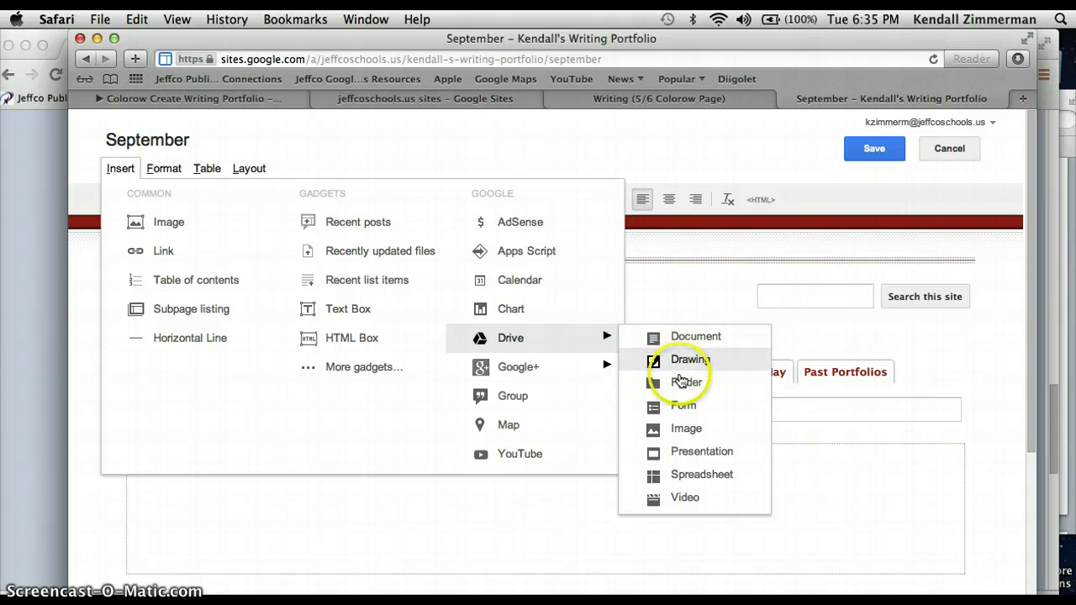
left_click(674, 472)
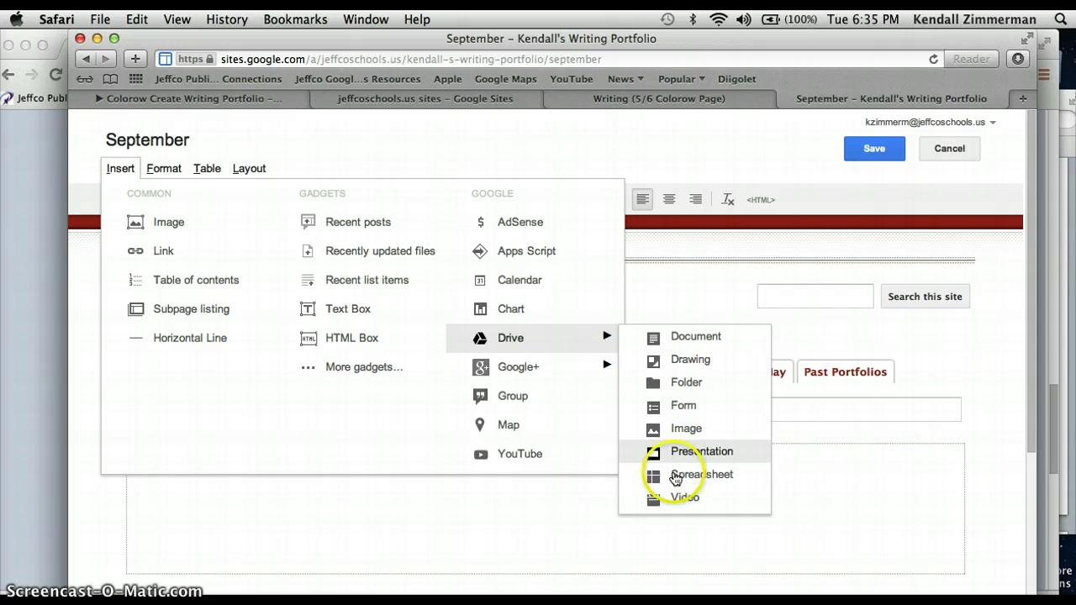
left_click(678, 341)
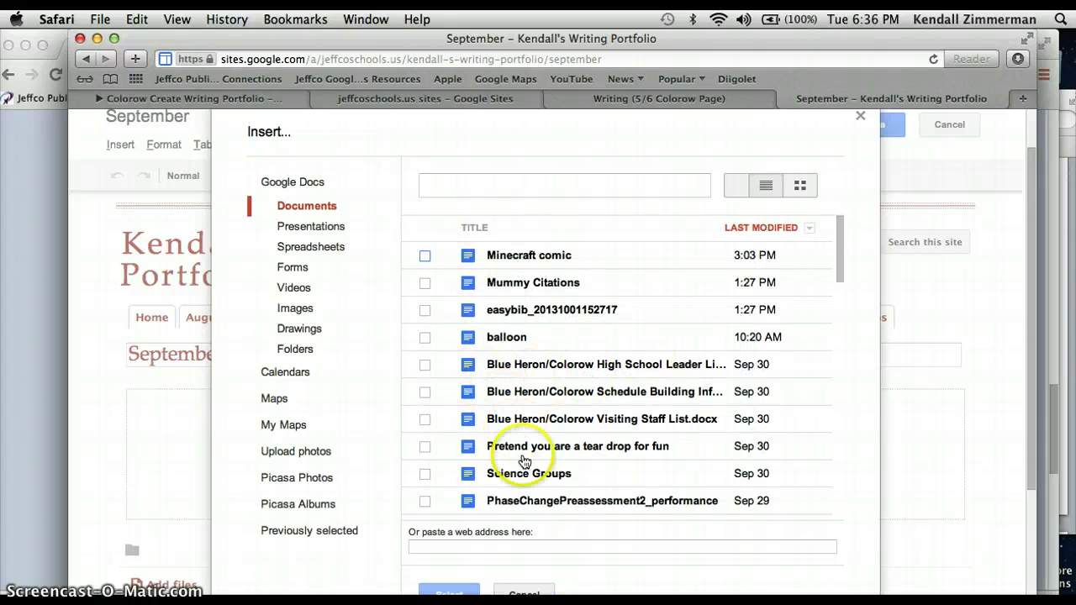
Search the documents for 'the' and select The Chair to embed
scroll(527, 473, "down", 15)
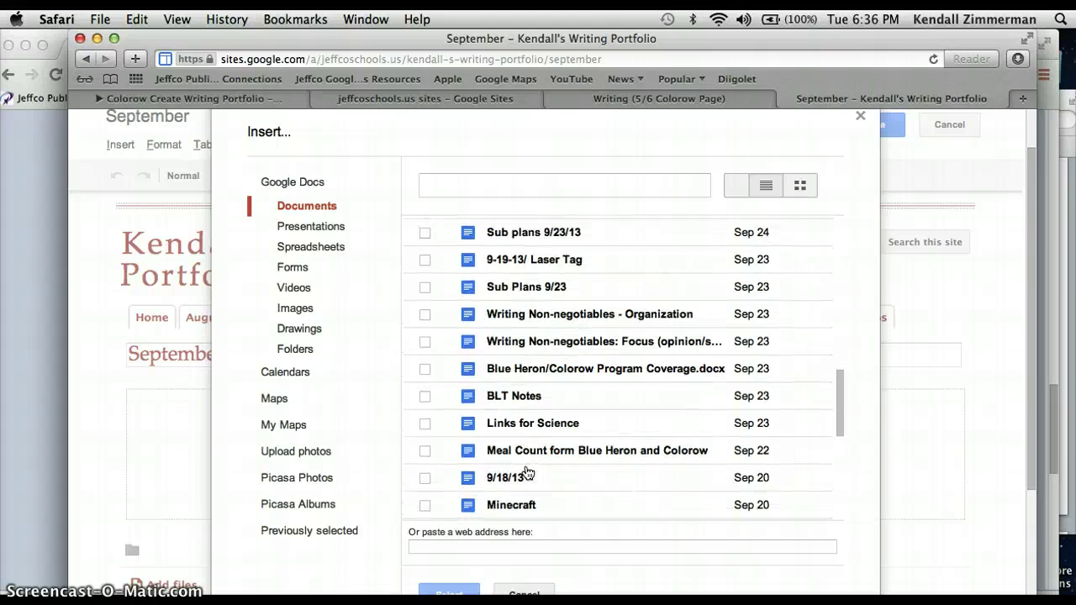
scroll(527, 474, "down", 15)
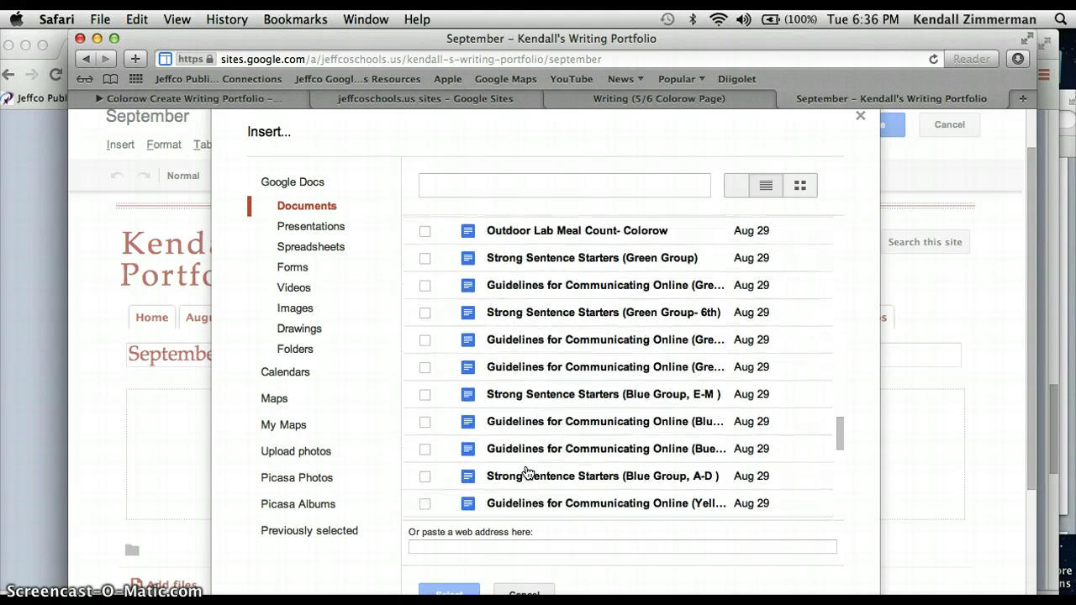
scroll(527, 473, "up", 20)
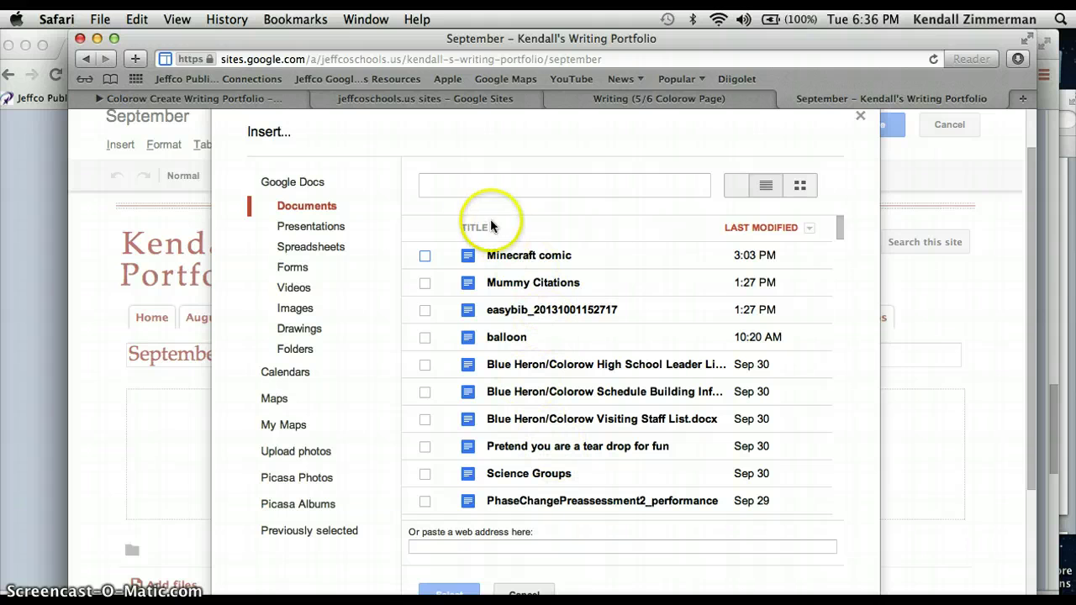
left_click(467, 186)
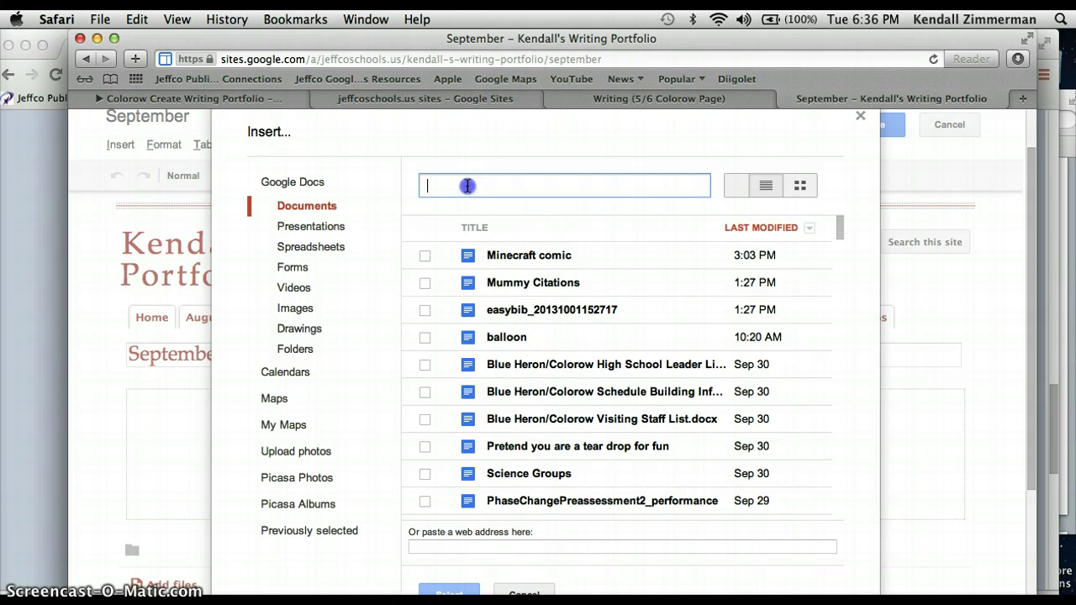
type("t")
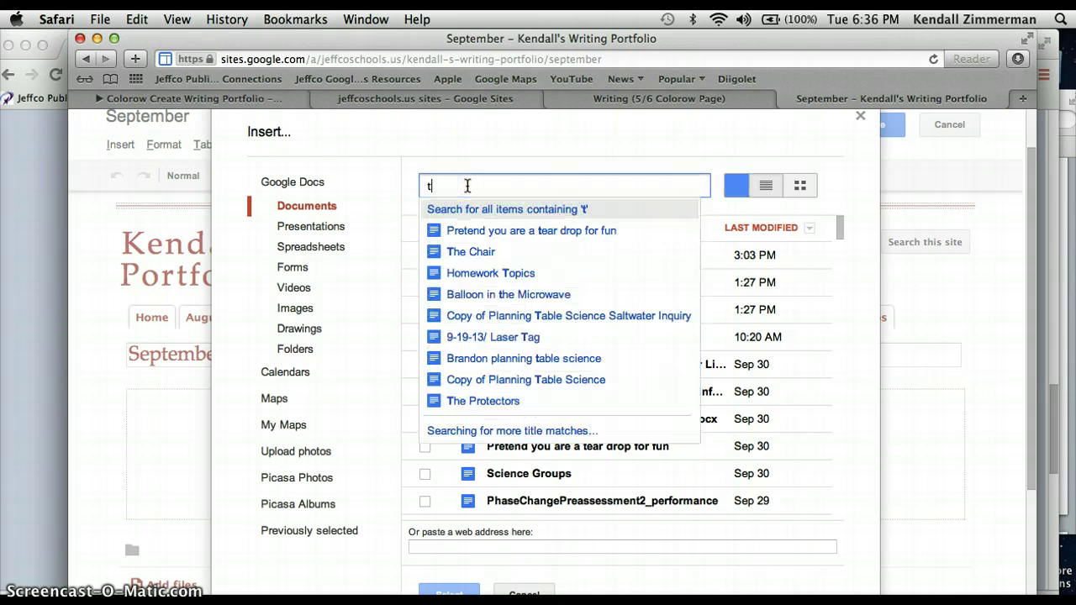
type("he")
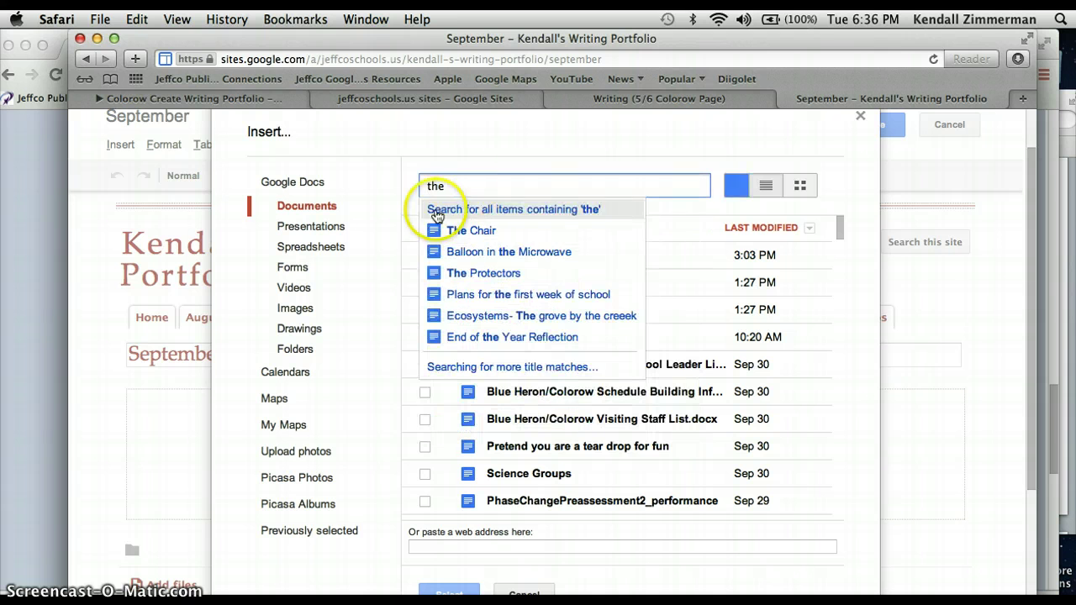
left_click(473, 232)
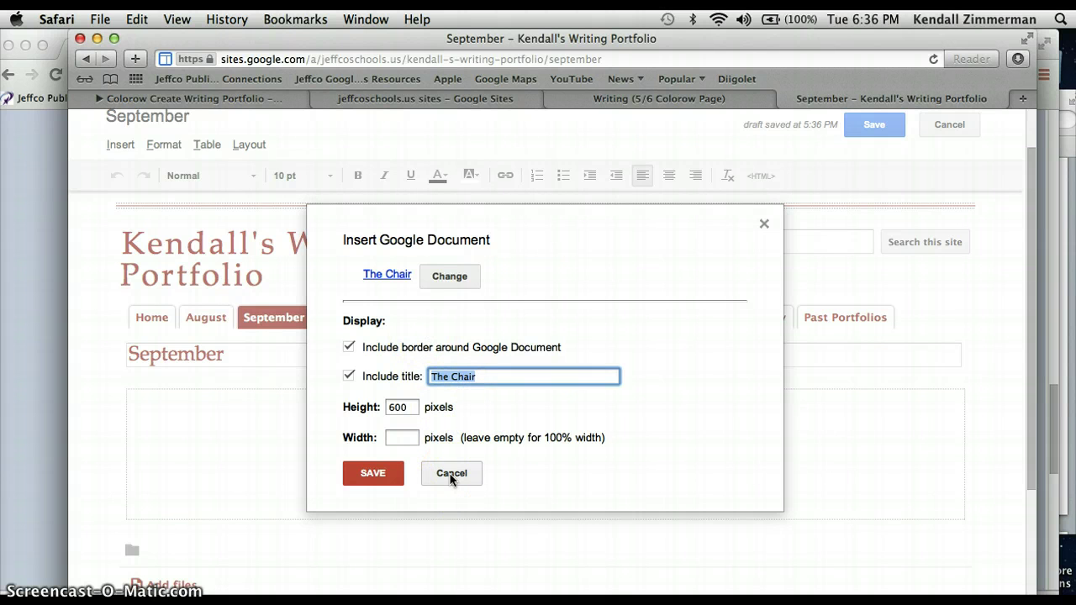
Embed The Chair into the September page body and select its document box
left_click(372, 474)
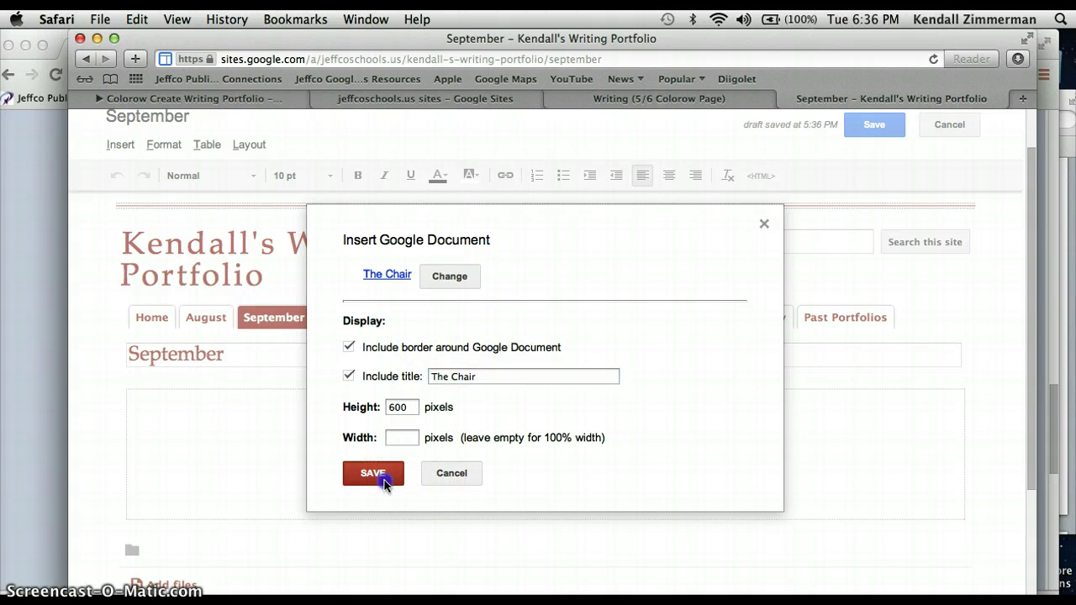
left_click(557, 468)
scroll(560, 468, "down", 5)
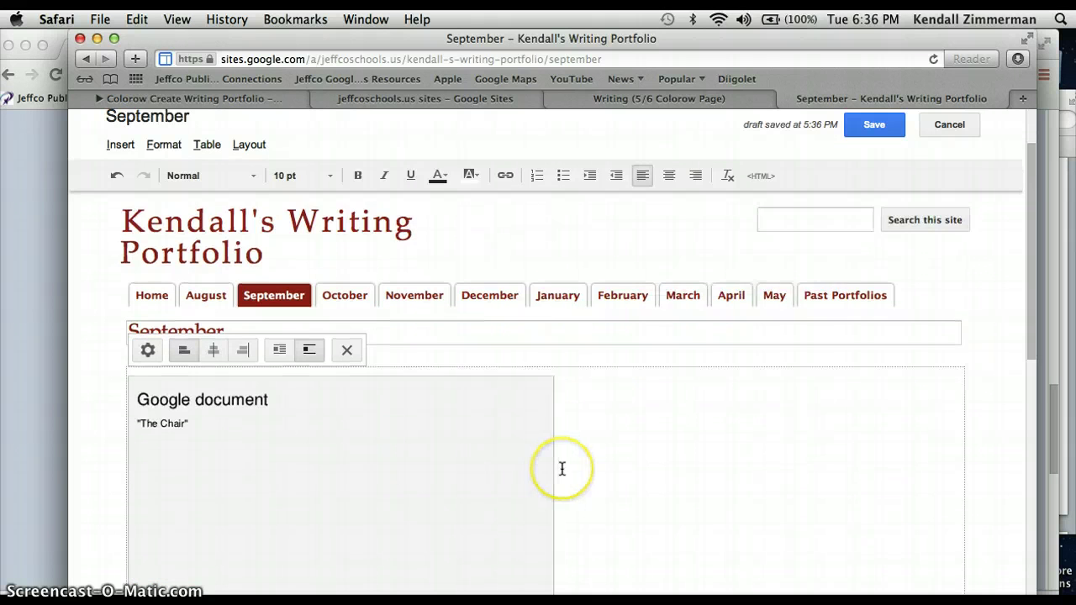
scroll(563, 468, "down", 2)
scroll(563, 468, "up", 8)
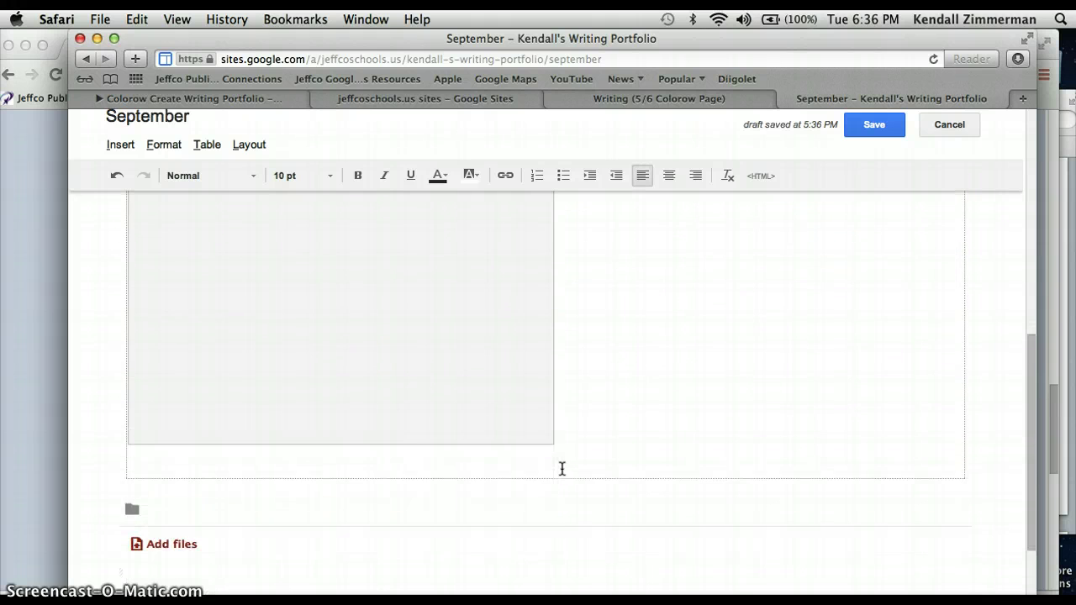
left_click(263, 421)
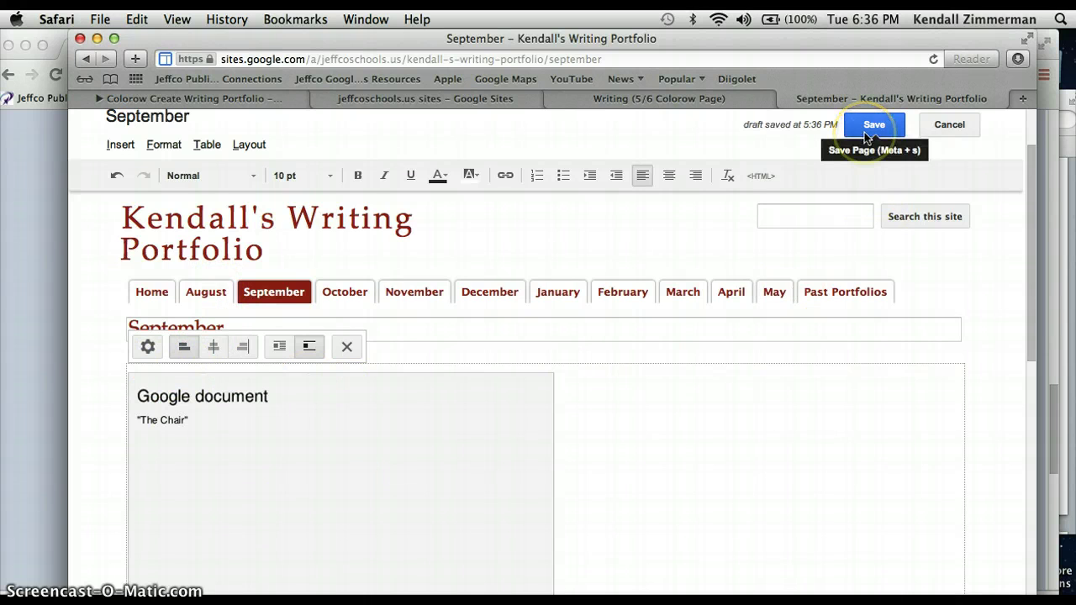
scroll(864, 135, "up", 2)
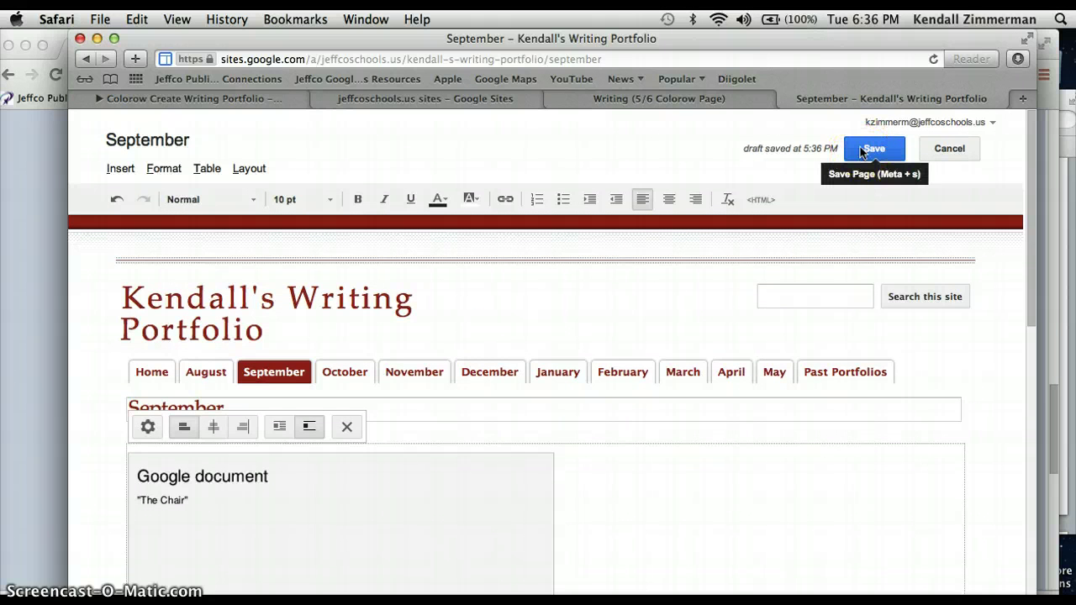
left_click(863, 152)
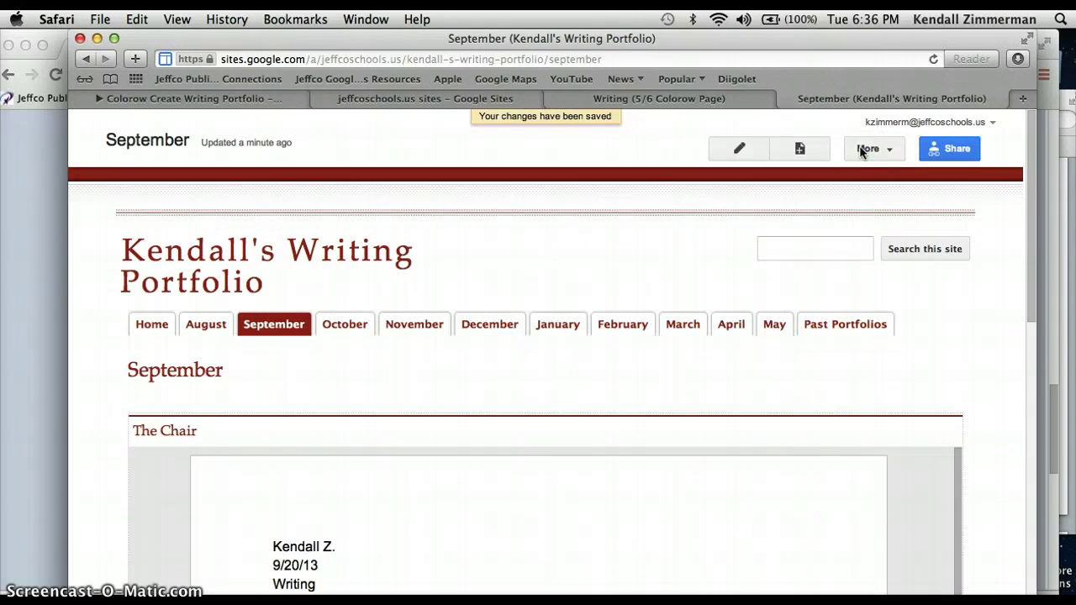
scroll(983, 488, "down", 10)
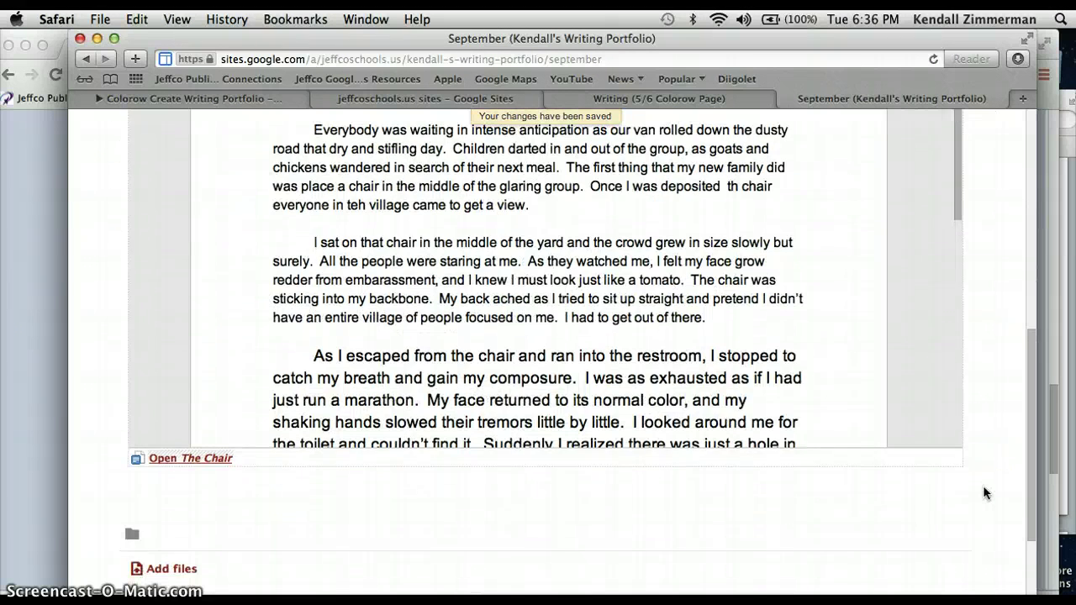
scroll(983, 488, "up", 8)
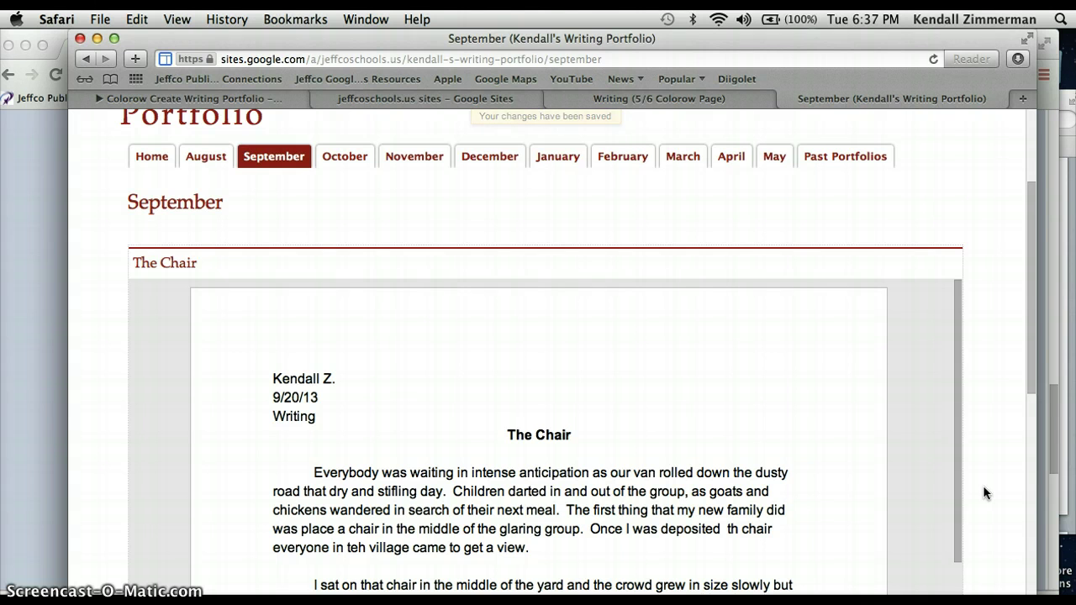
left_click(518, 435)
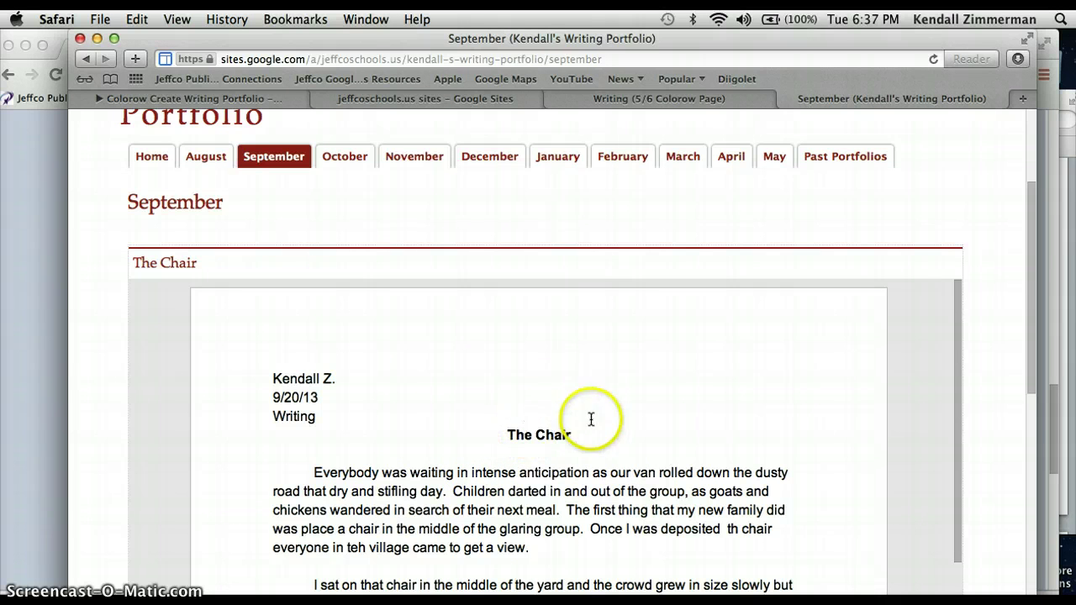
scroll(442, 447, "down", 3)
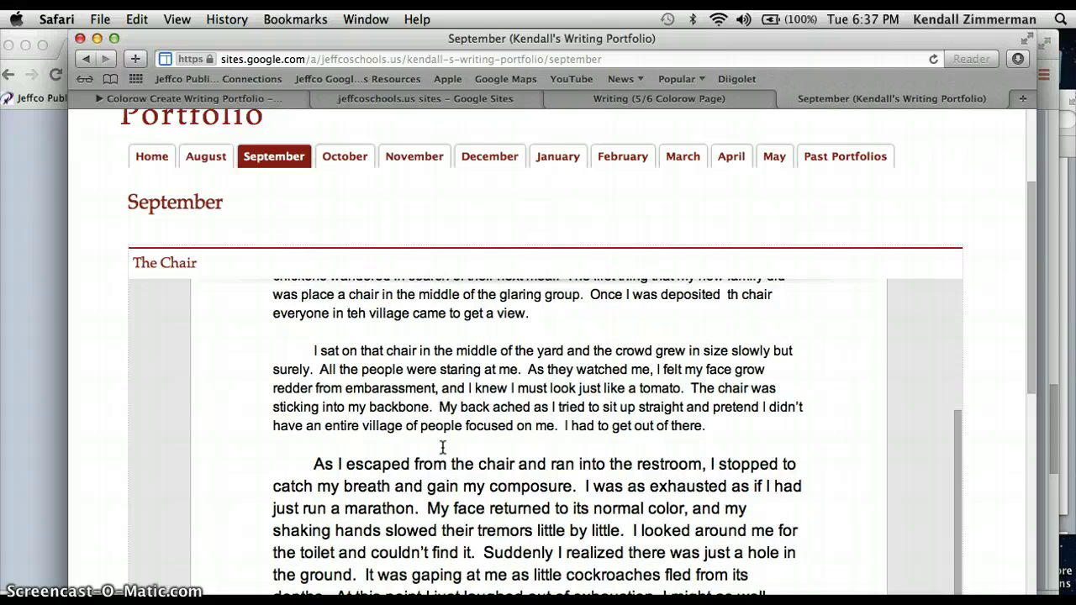
scroll(442, 447, "up", 5)
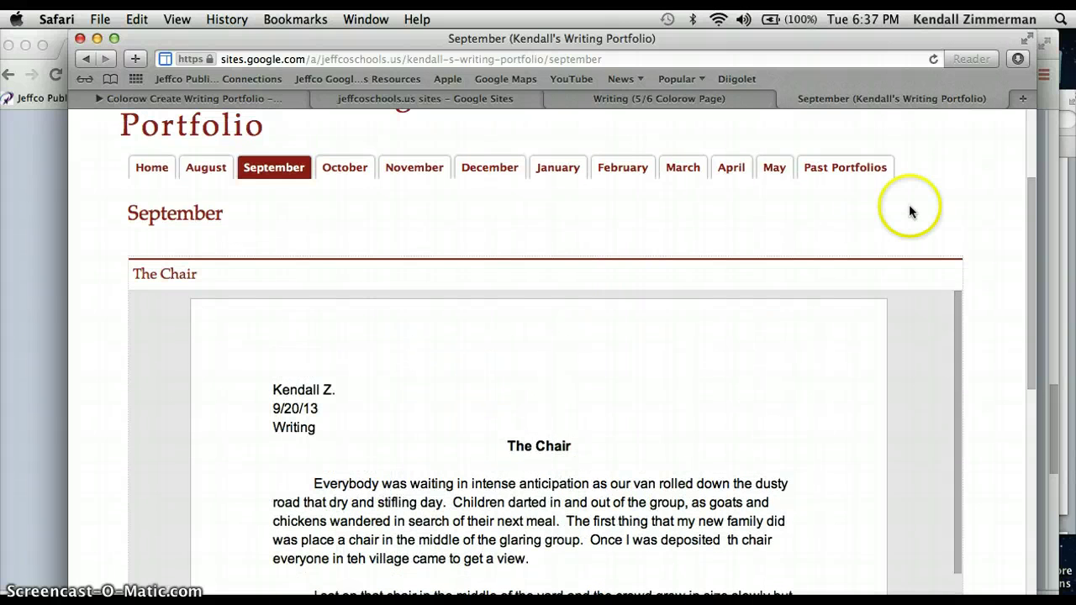
In a new Safari tab, search Google for google and go to Google Drive
left_click(1020, 98)
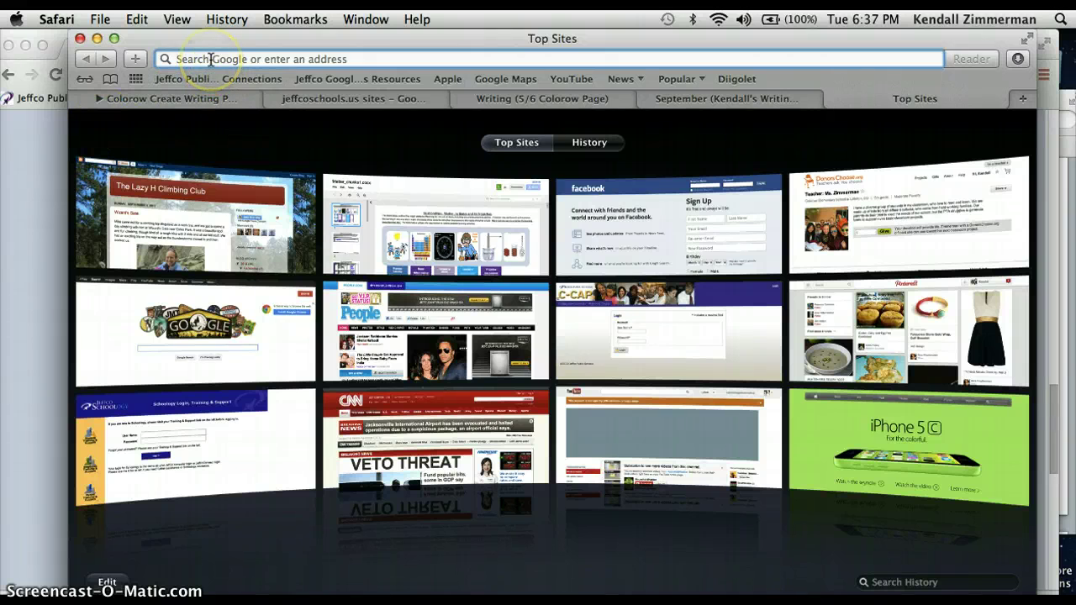
type("google")
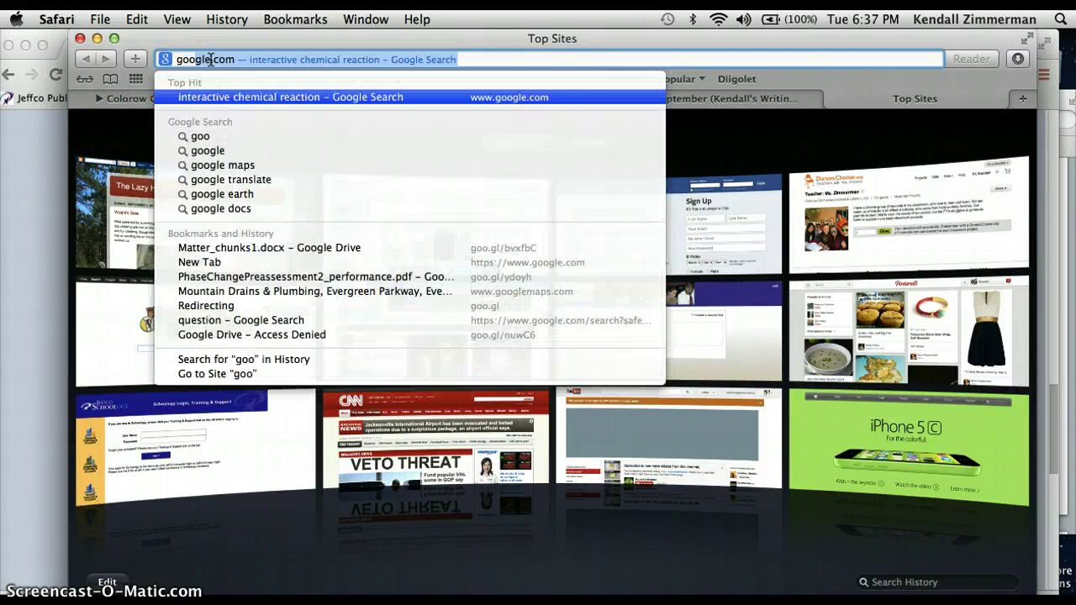
left_click(203, 150)
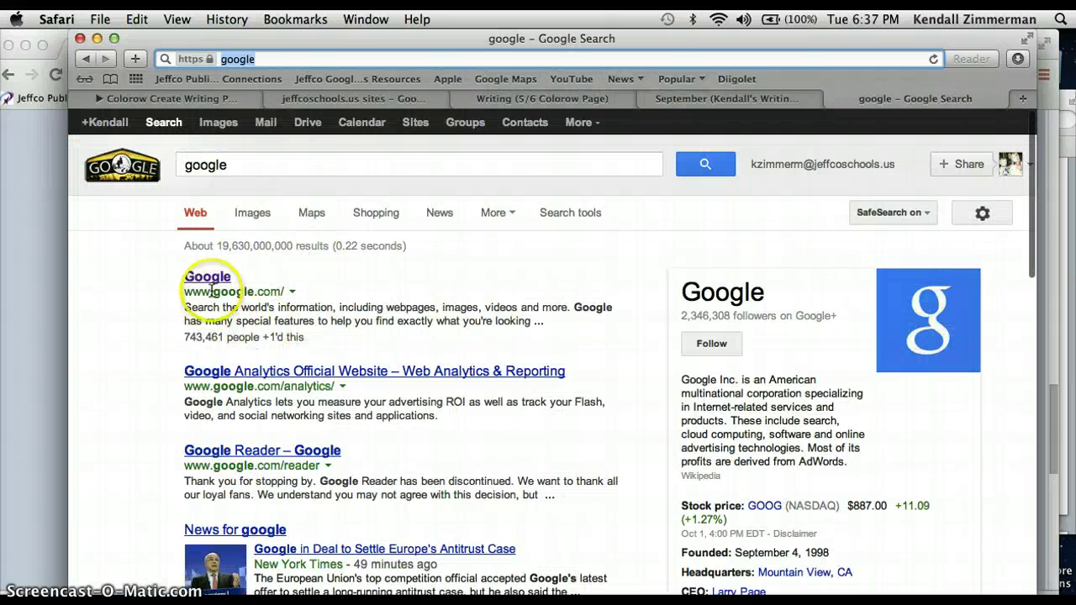
left_click(300, 123)
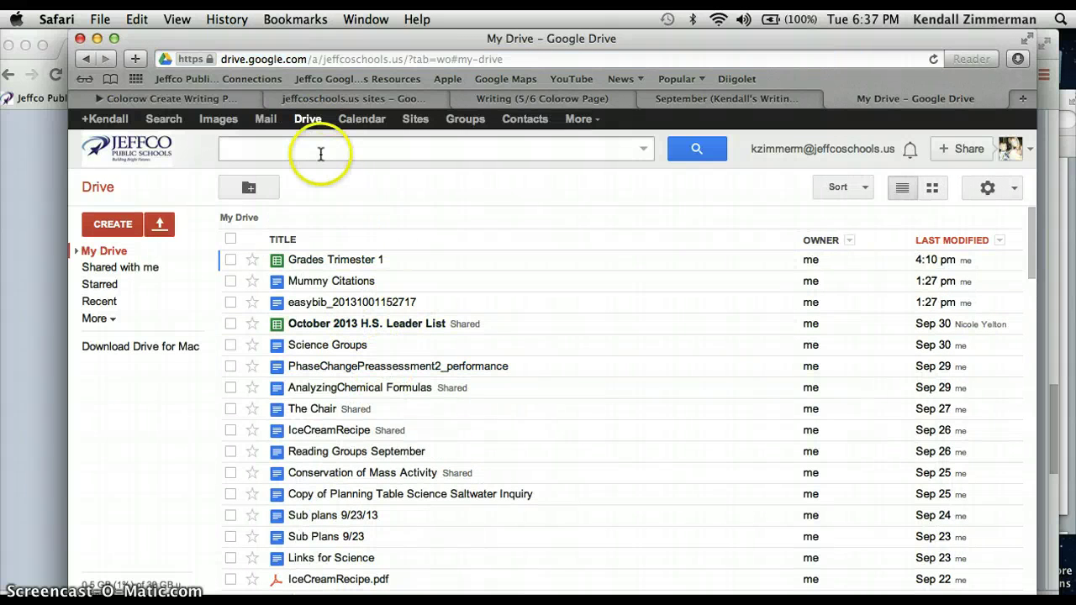
Open The Chair from My Drive and bring up its sharing settings
left_click(314, 412)
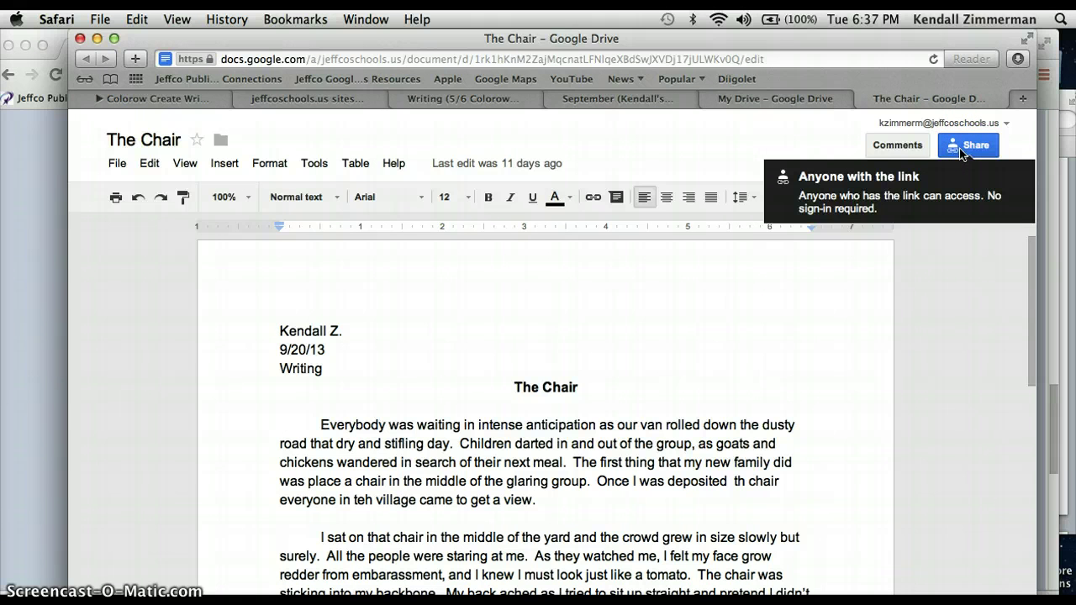
left_click(959, 148)
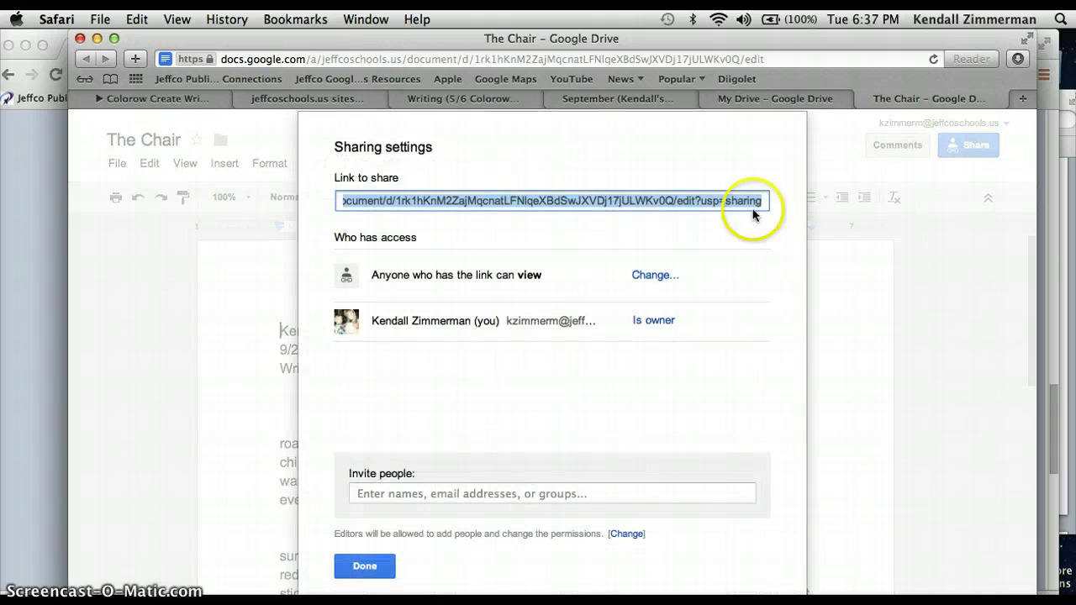
Set The Chair's sharing to anyone with the link can view, after briefly making it private
left_click(645, 274)
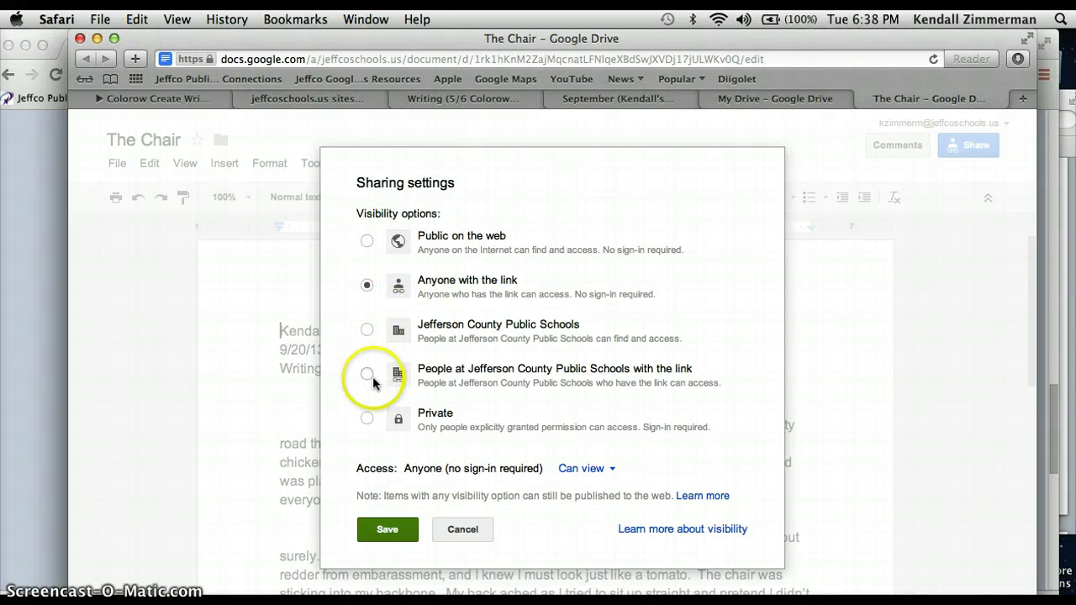
left_click(366, 418)
left_click(385, 490)
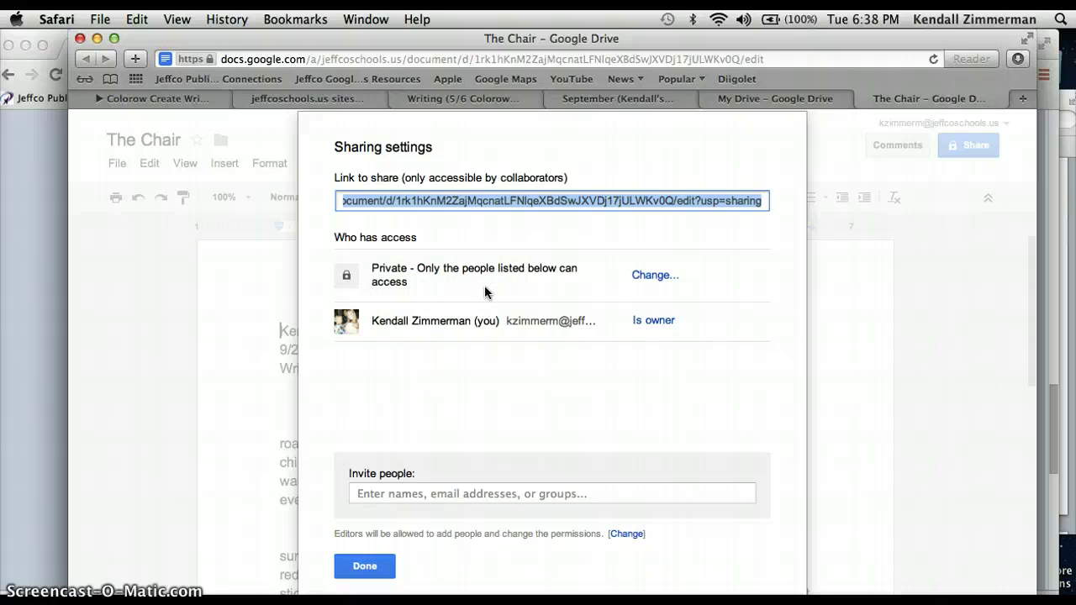
left_click(646, 277)
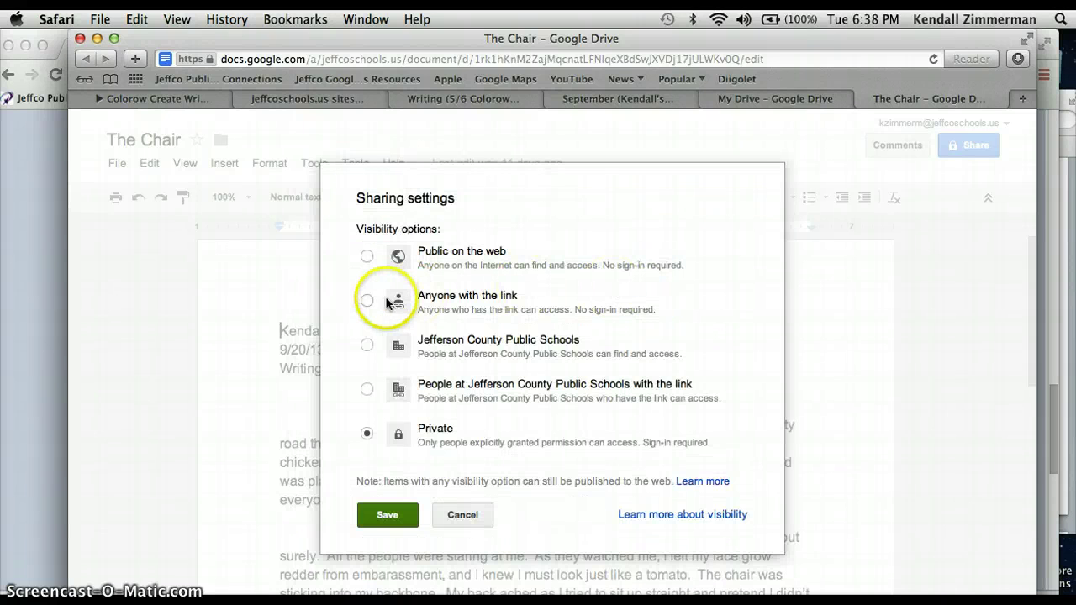
left_click(366, 300)
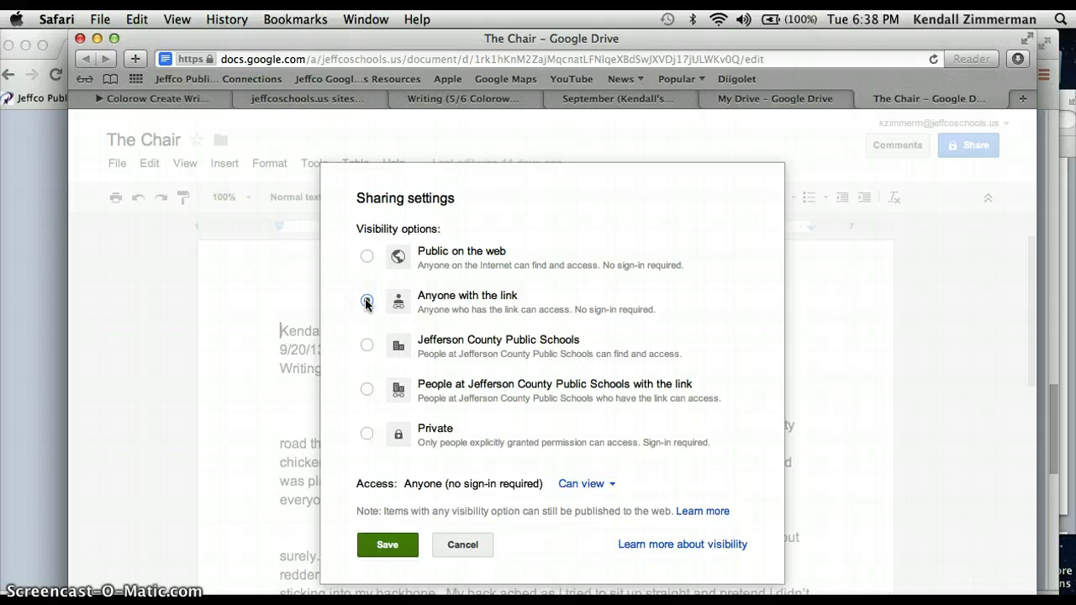
left_click(590, 494)
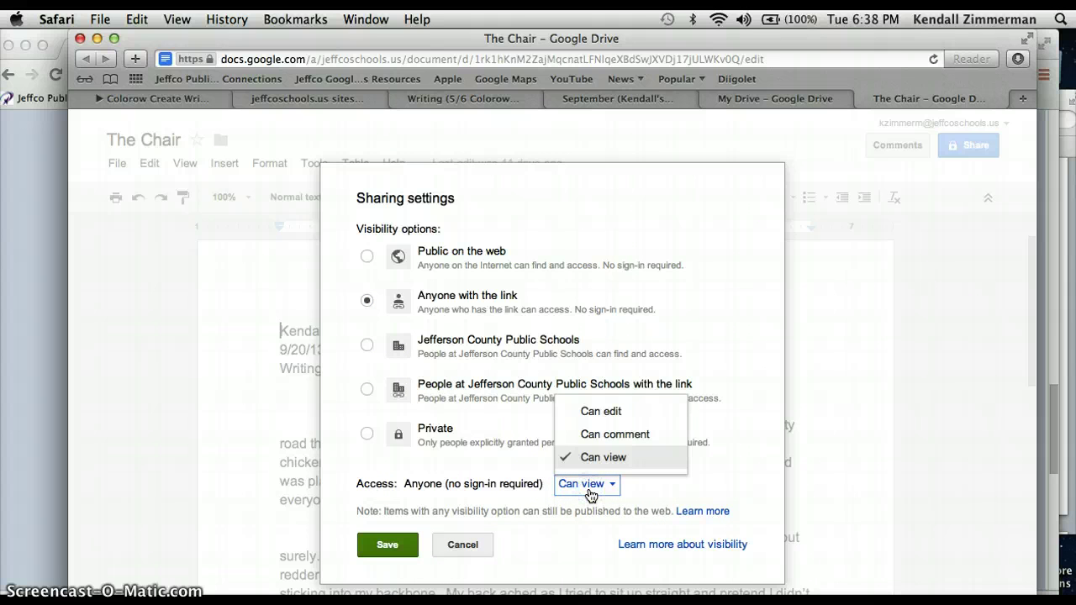
left_click(591, 494)
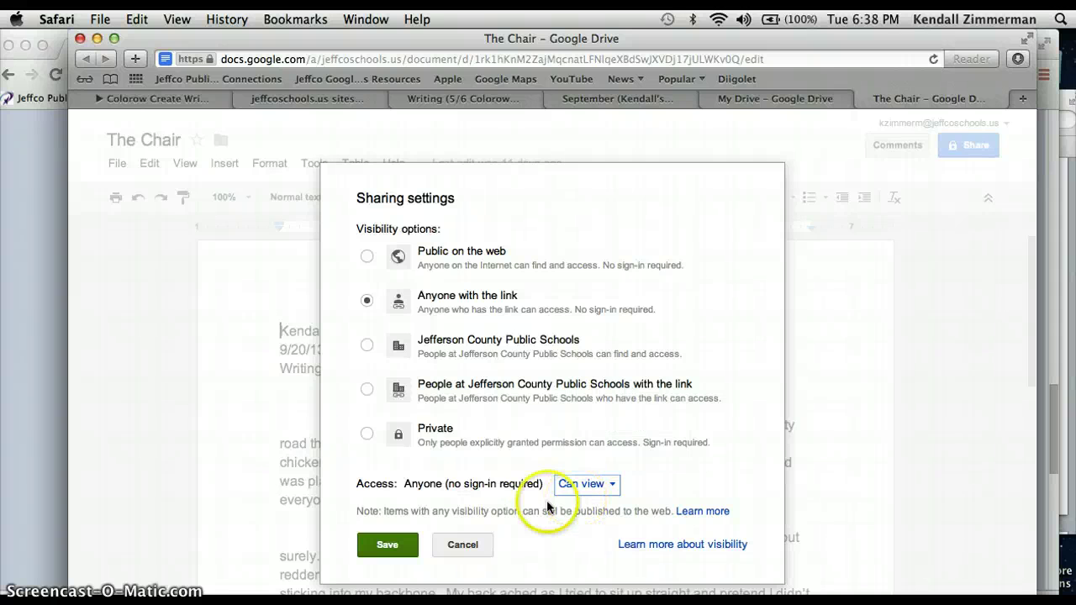
left_click(388, 546)
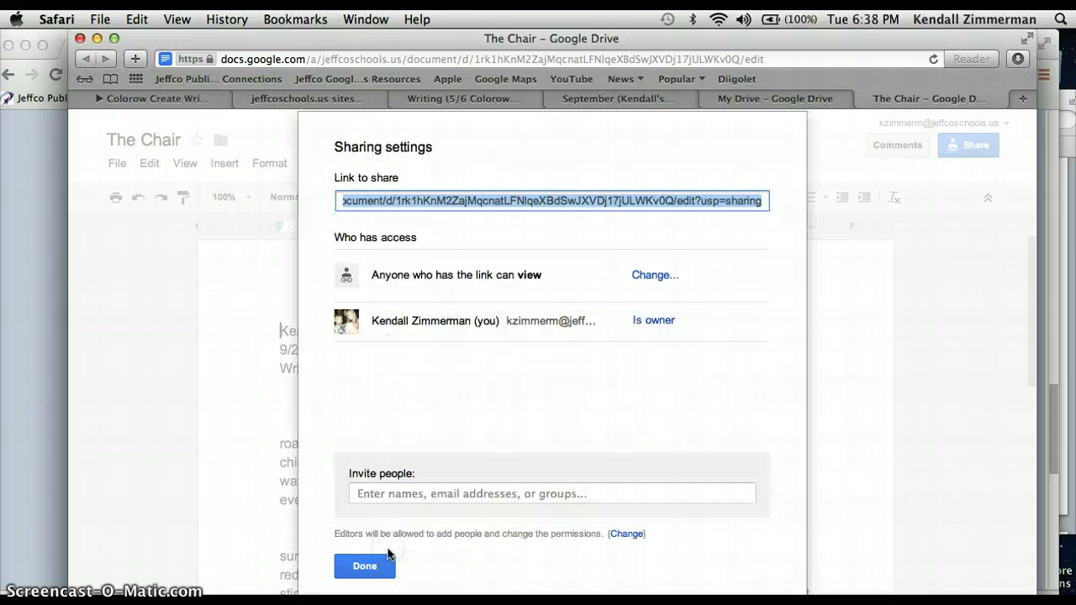
left_click(386, 559)
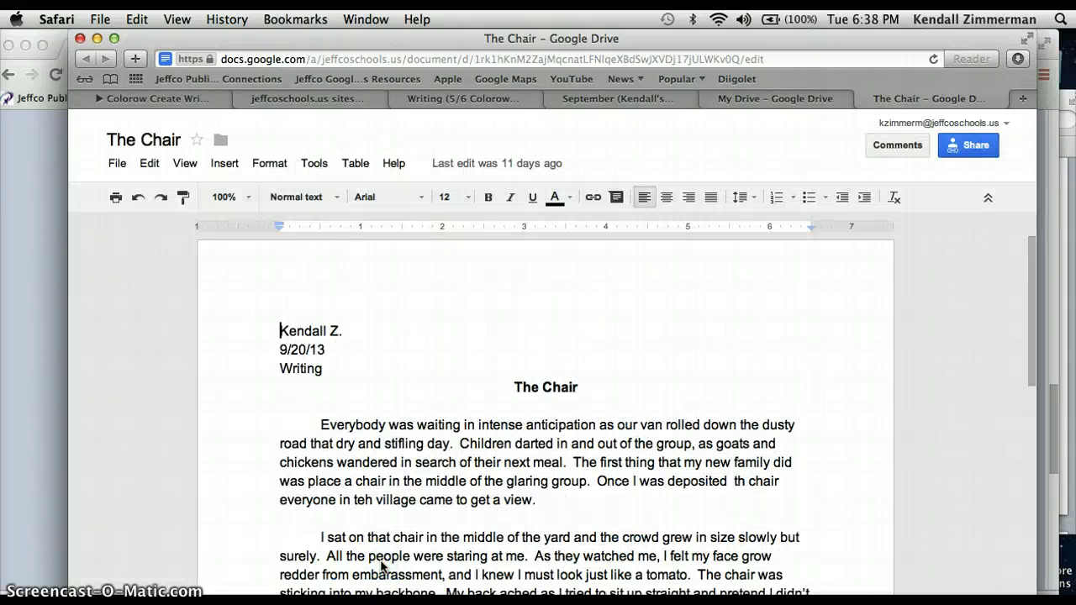
Return to the September portfolio tab and scroll through to check The Chair embed
left_click(485, 100)
left_click(588, 98)
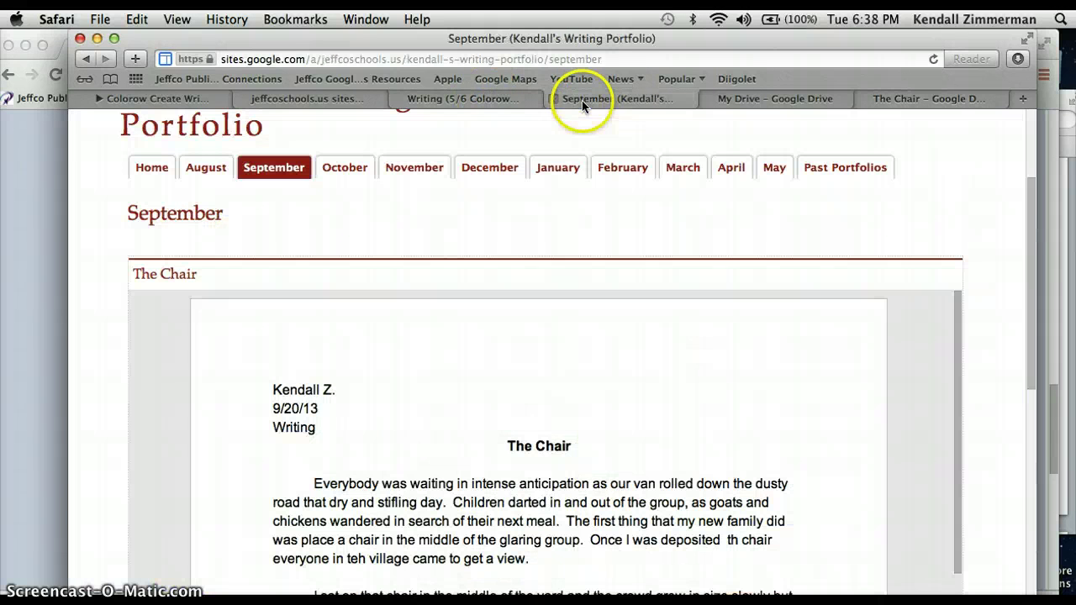
scroll(845, 224, "up", 2)
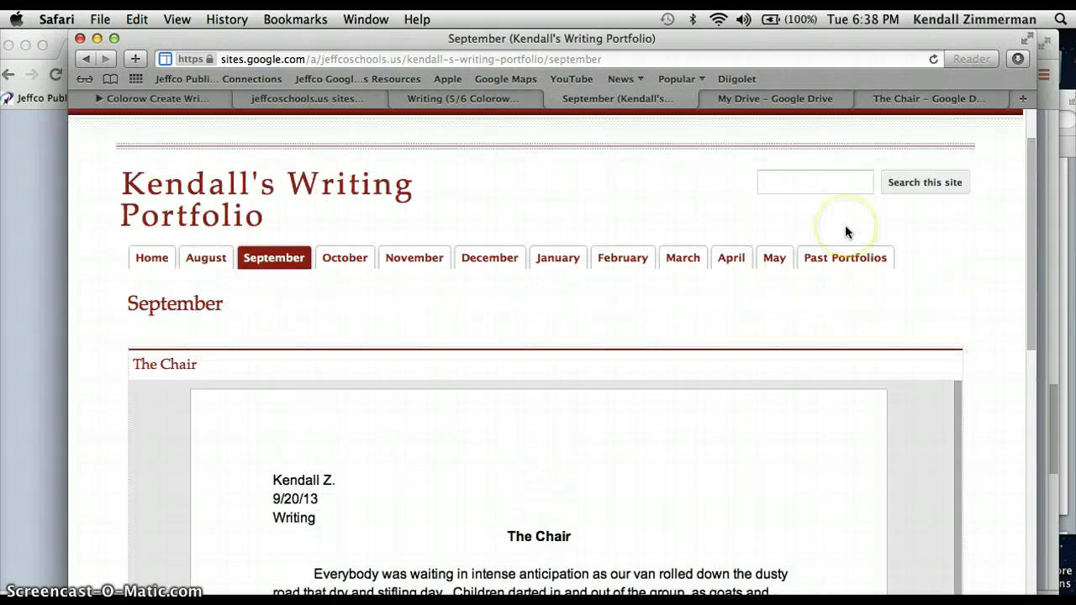
scroll(845, 225, "down", 4)
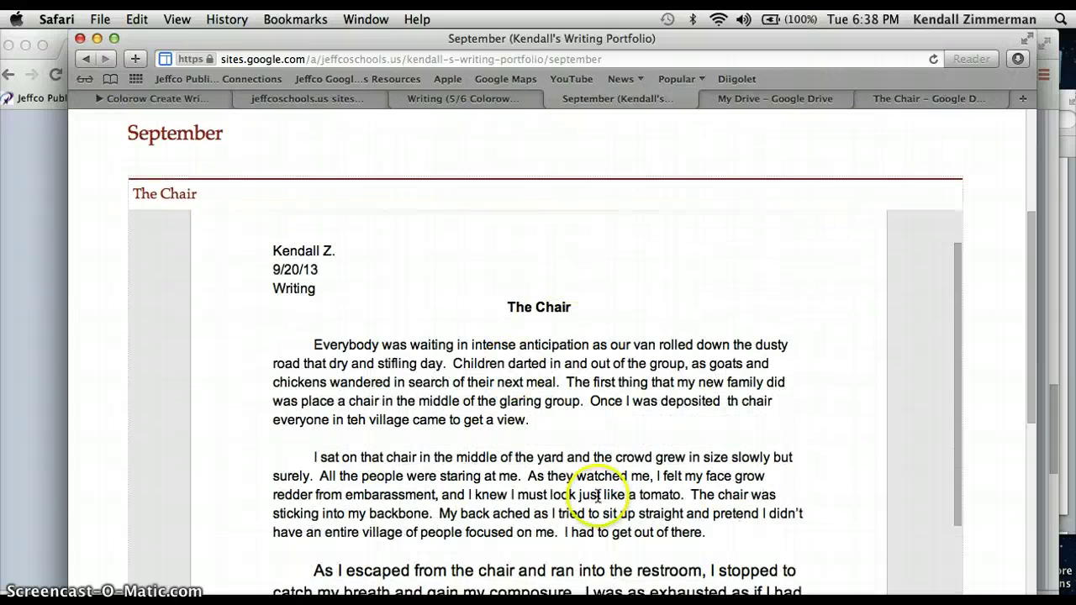
scroll(765, 136, "up", 3)
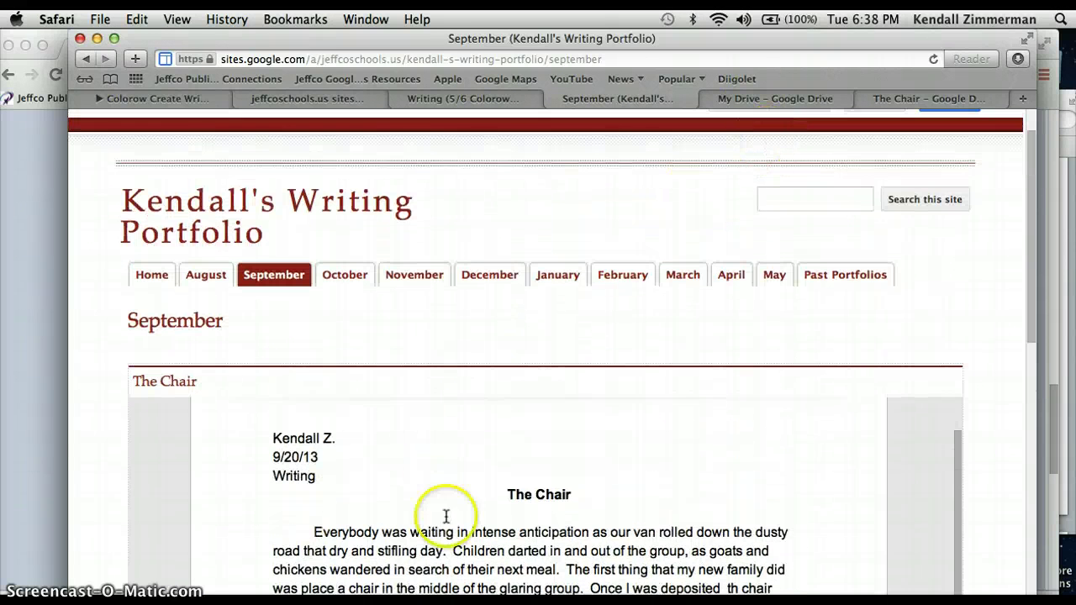
scroll(513, 519, "up", 3)
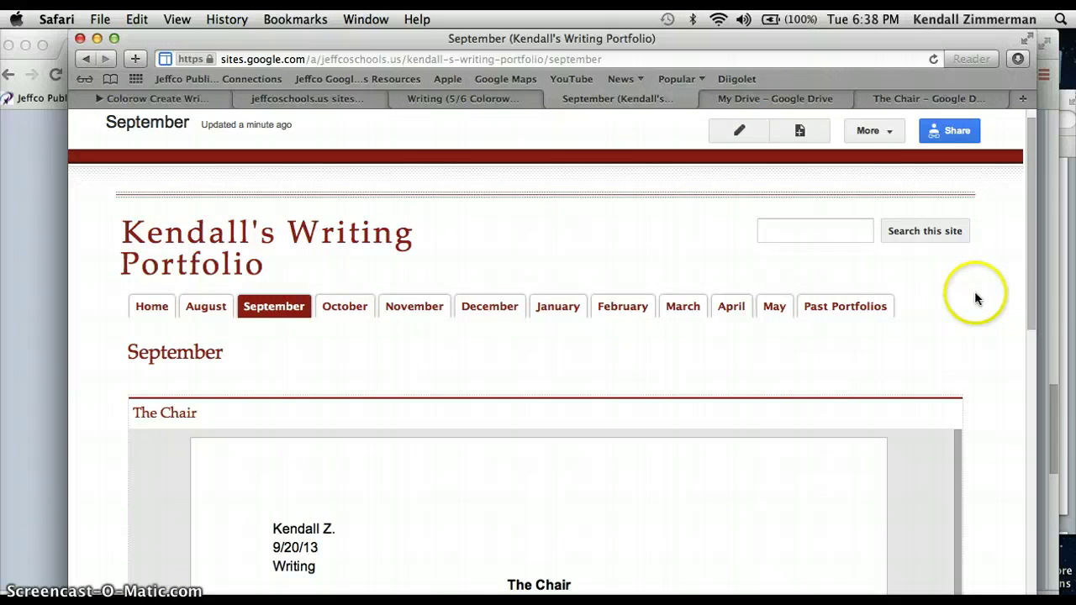
scroll(974, 293, "down", 5)
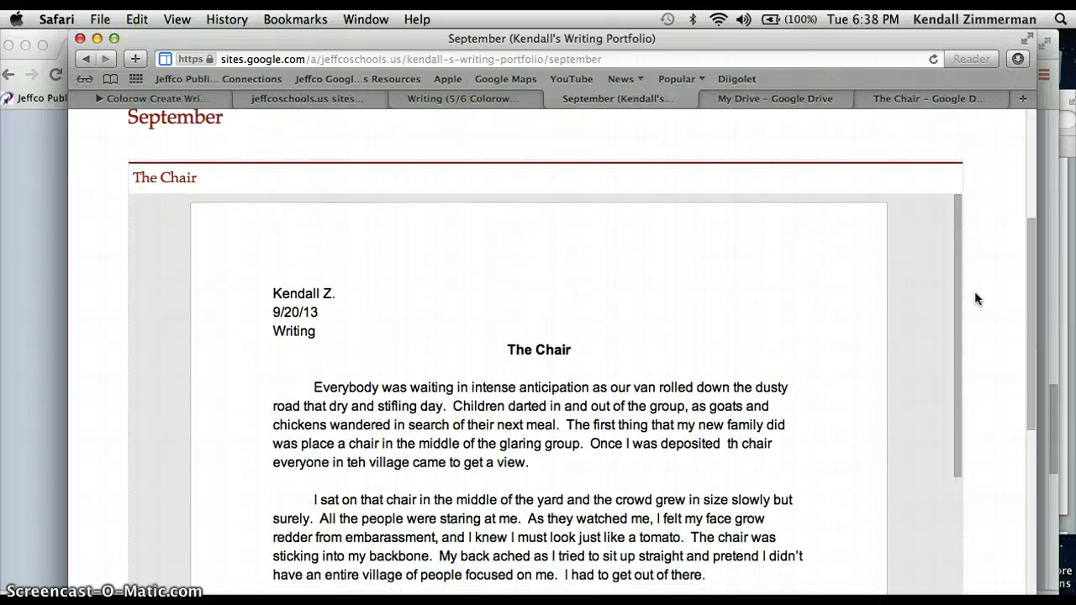
scroll(974, 298, "down", 5)
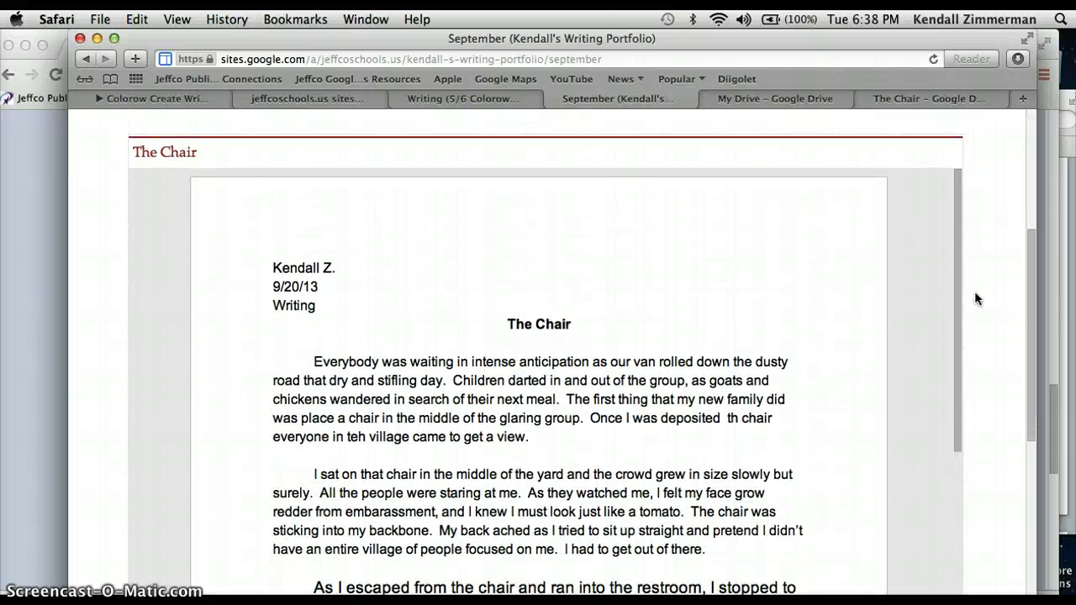
scroll(975, 298, "up", 10)
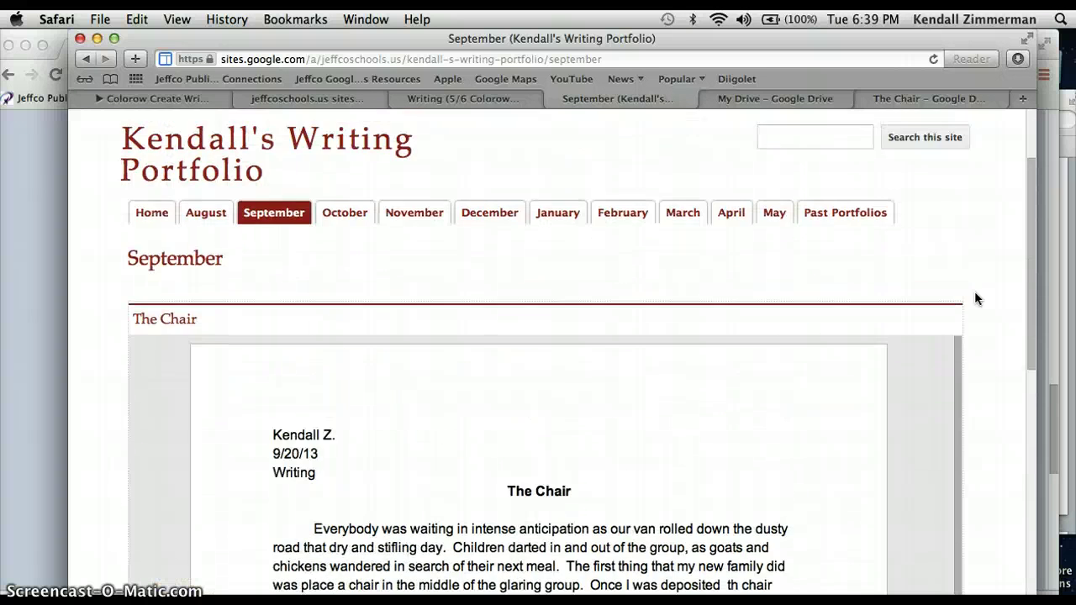
scroll(974, 291, "down", 1)
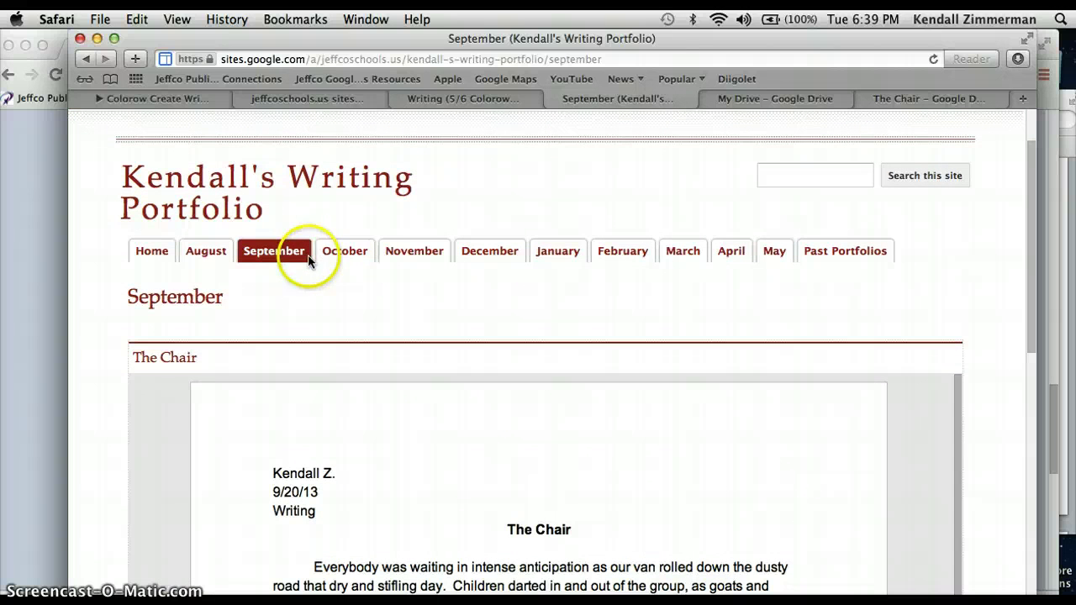
Reopen the September page for editing and place the cursor below the embedded document
left_click(344, 255)
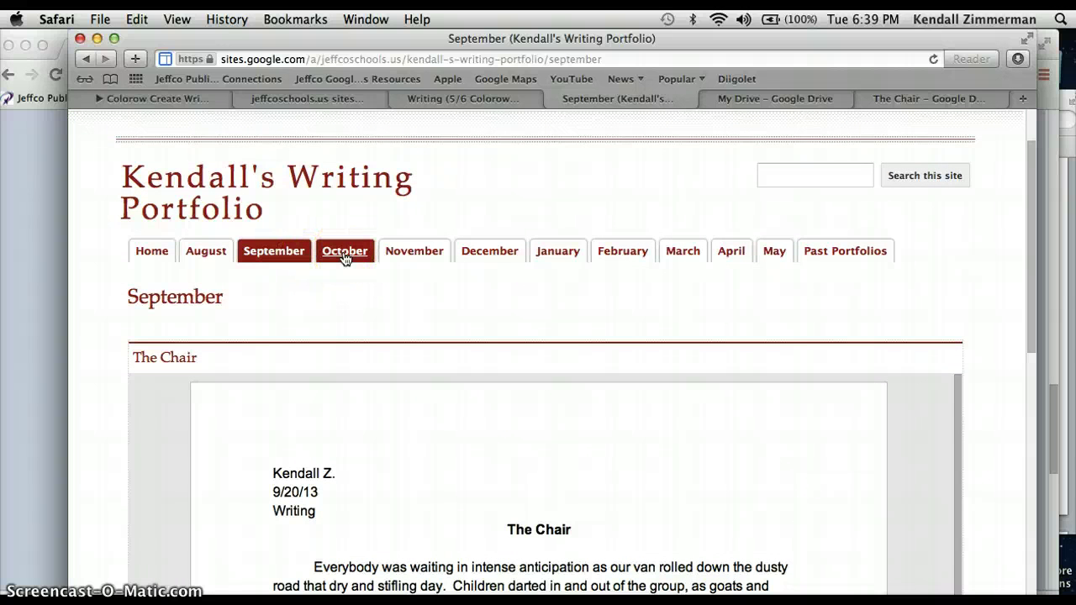
scroll(636, 316, "up", 2)
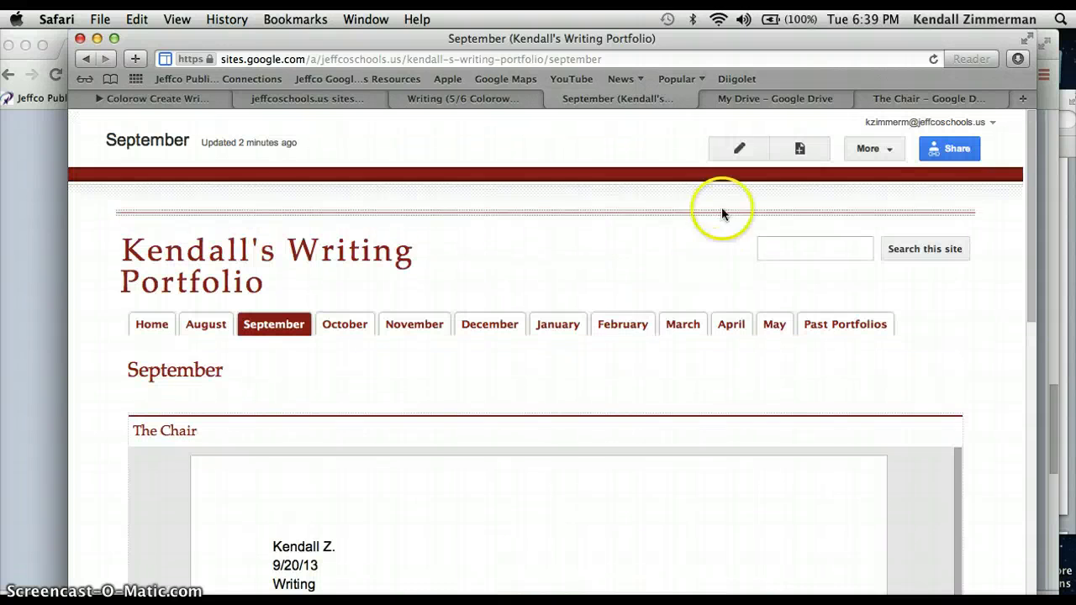
left_click(737, 149)
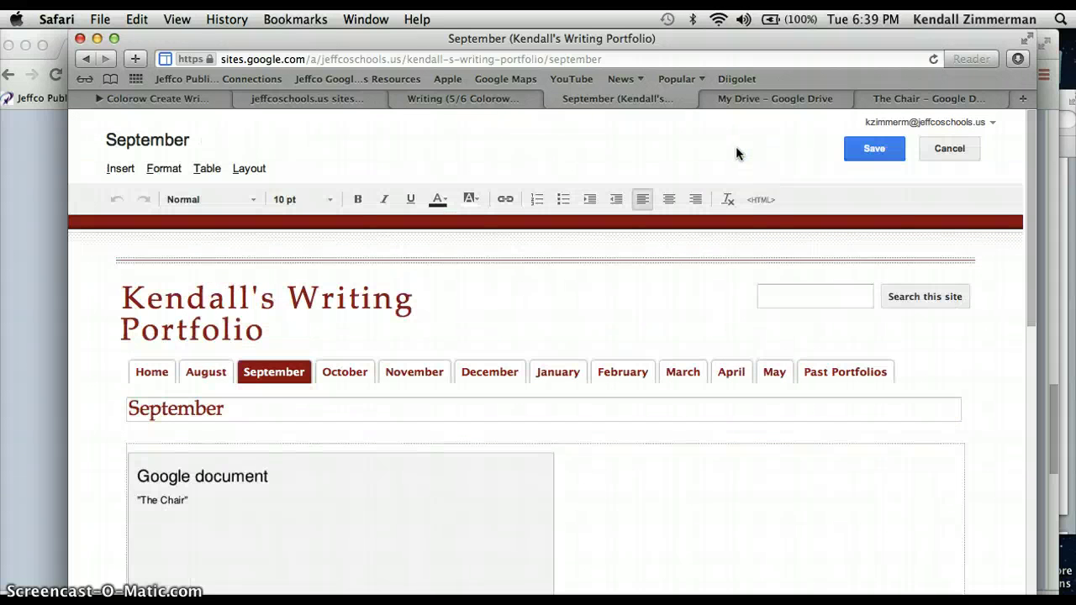
scroll(628, 580, "down", 3)
scroll(629, 580, "down", 5)
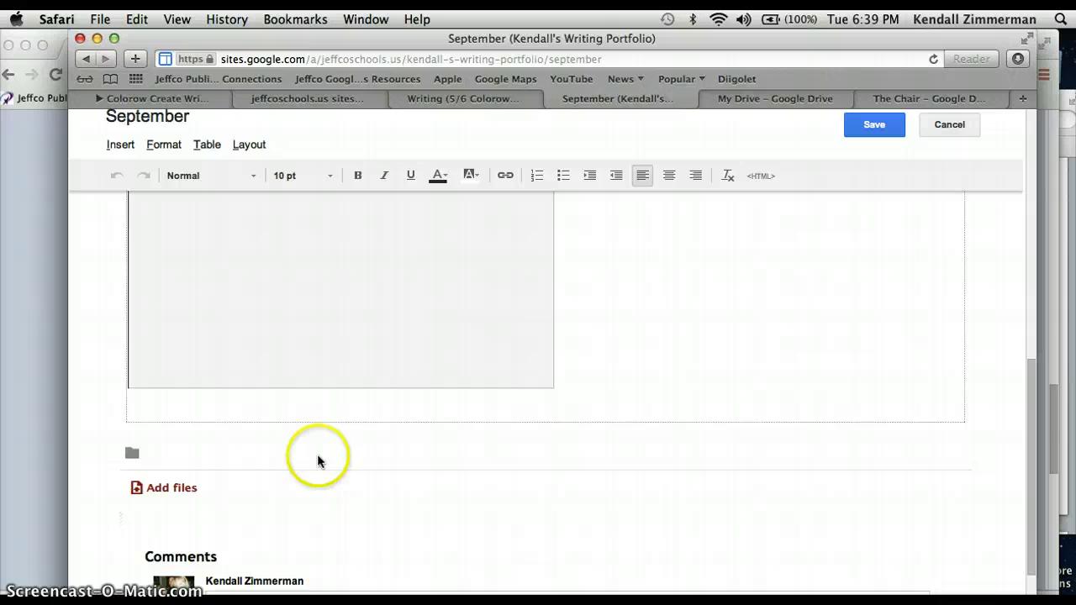
left_click(225, 409)
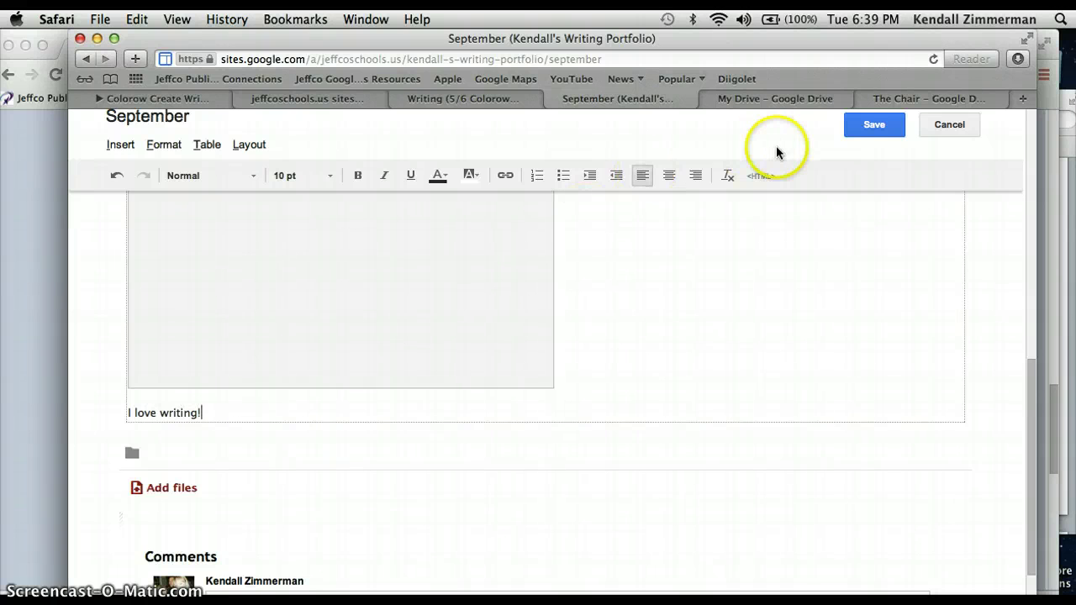
Save the page with 'I love writing!' below The Chair and review the result
left_click(861, 135)
left_click(653, 307)
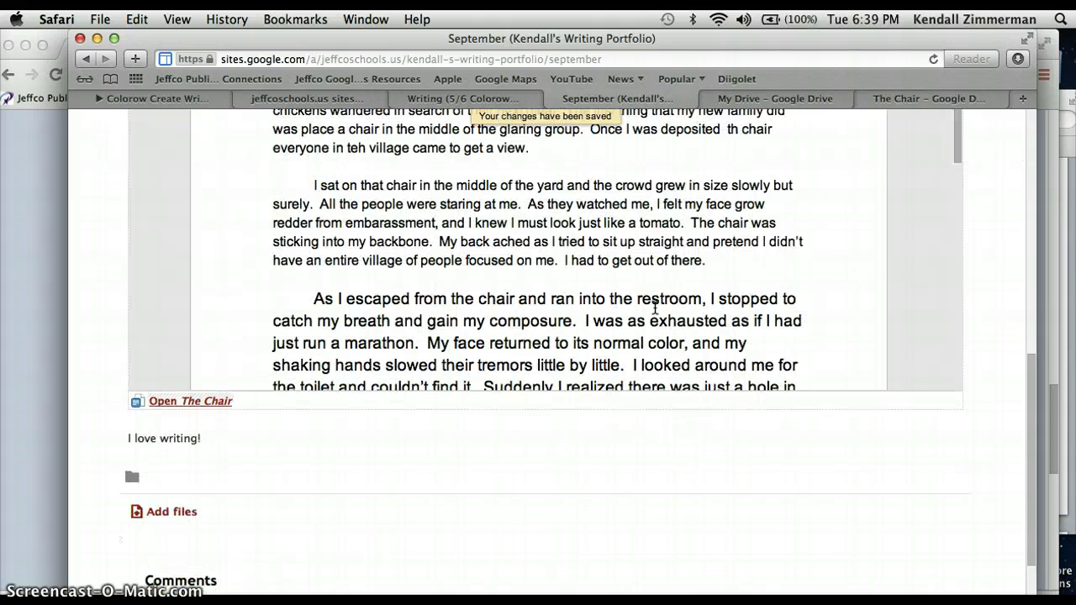
scroll(1002, 271, "up", 10)
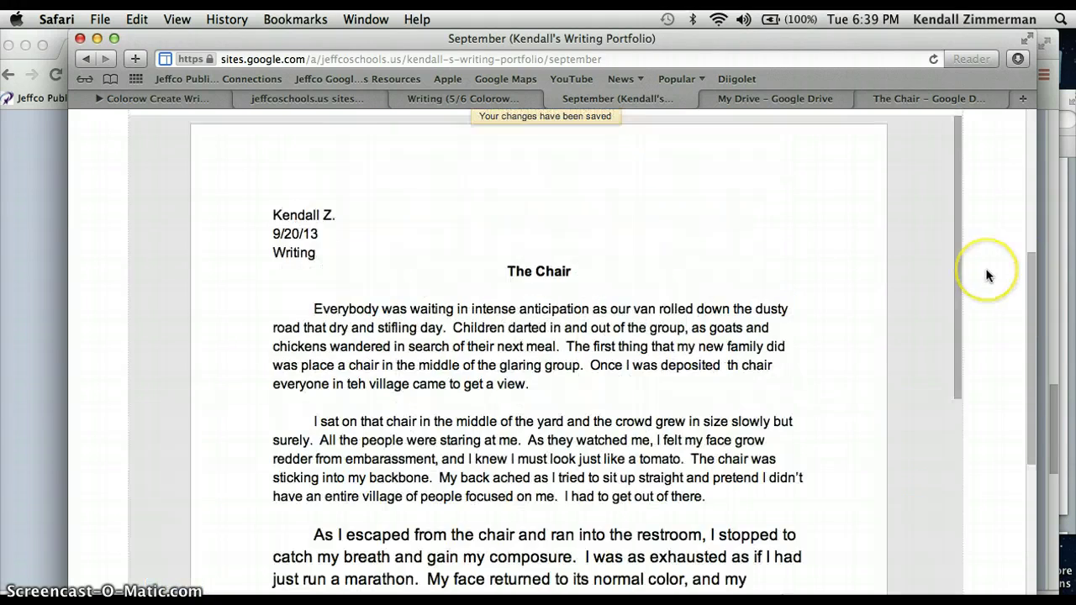
scroll(984, 277, "down", 12)
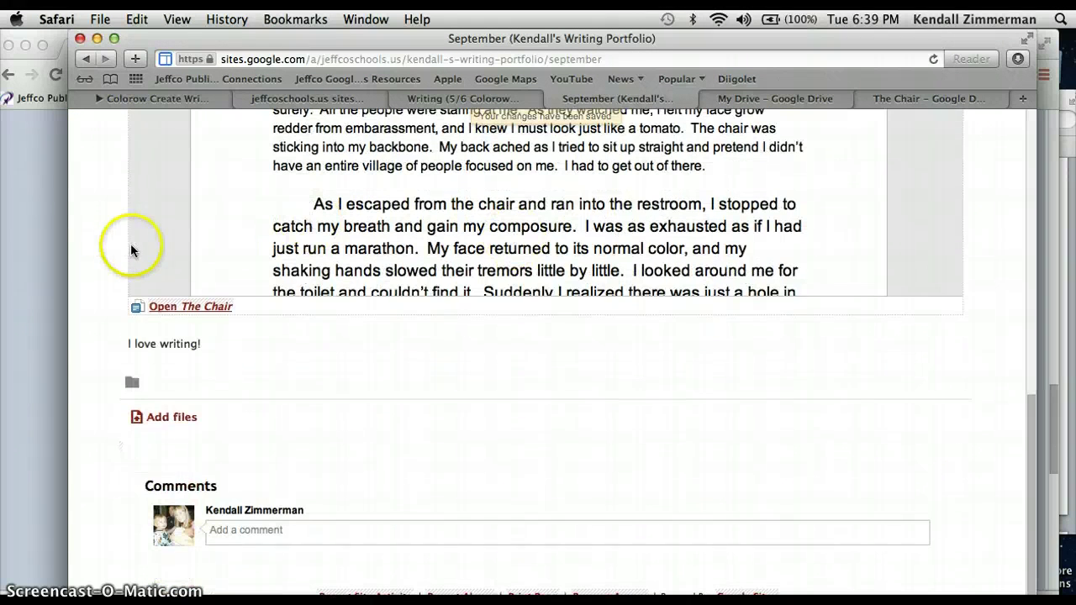
scroll(322, 370, "up", 1)
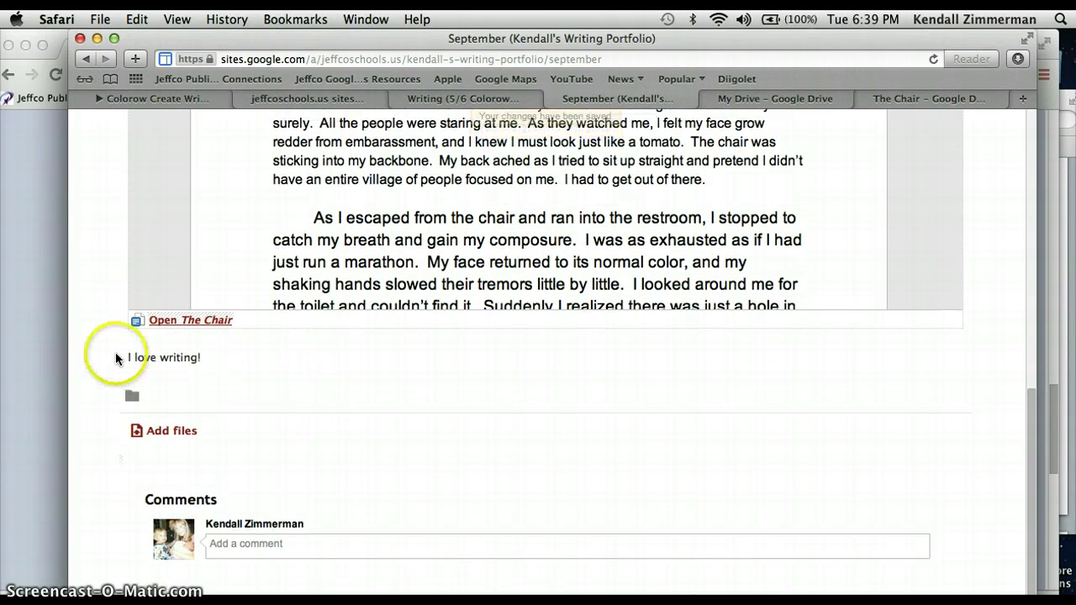
scroll(198, 376, "up", 1)
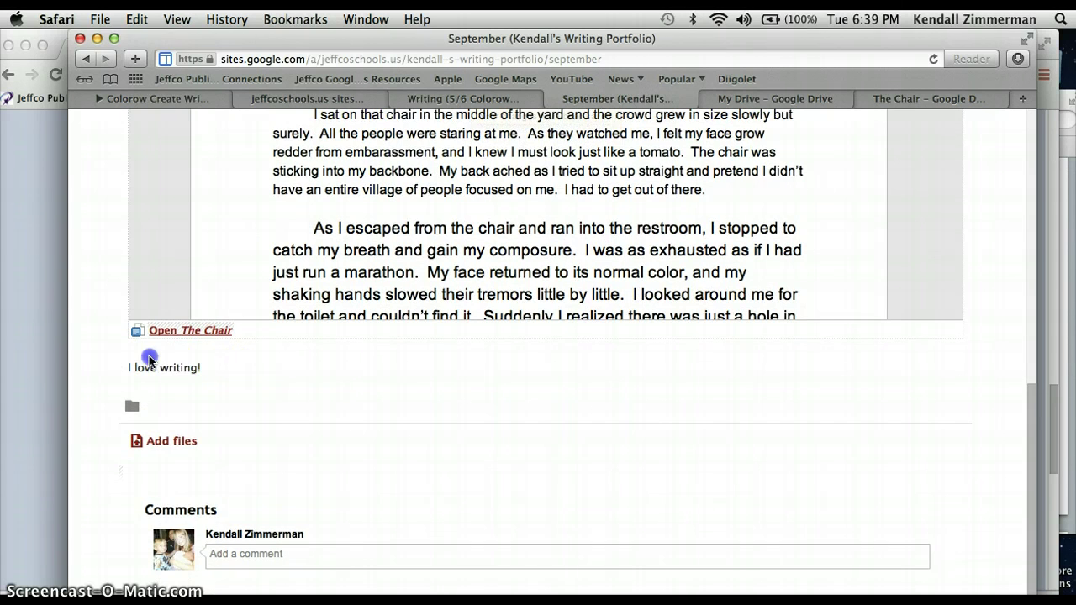
left_click_drag(145, 356, 205, 368)
scroll(372, 403, "up", 20)
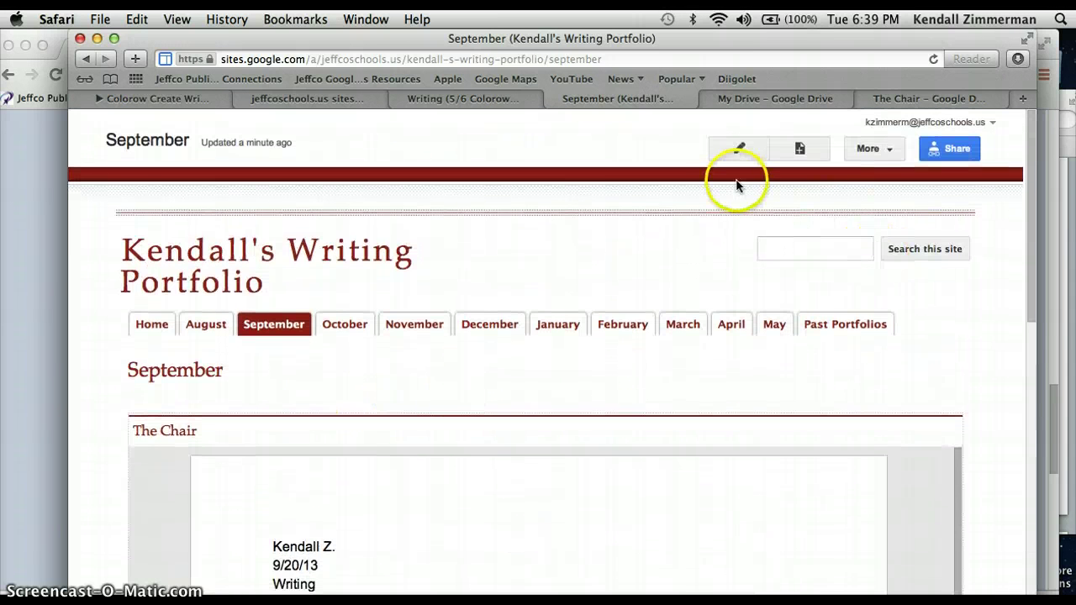
Reopen the September page and delete the 'I love writing!' line below The Chair
left_click(736, 153)
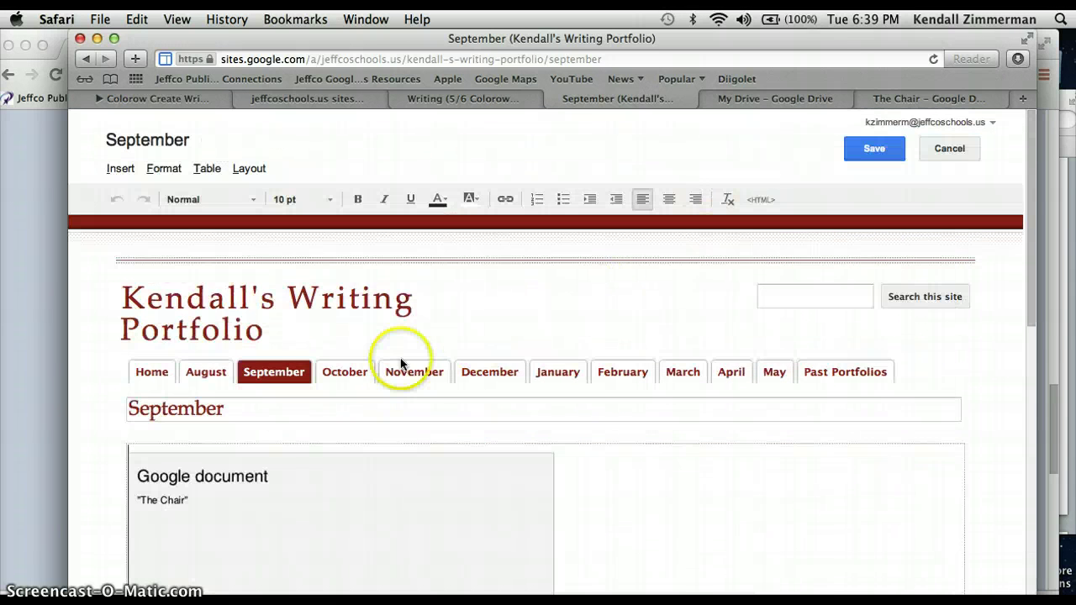
scroll(401, 362, "down", 10)
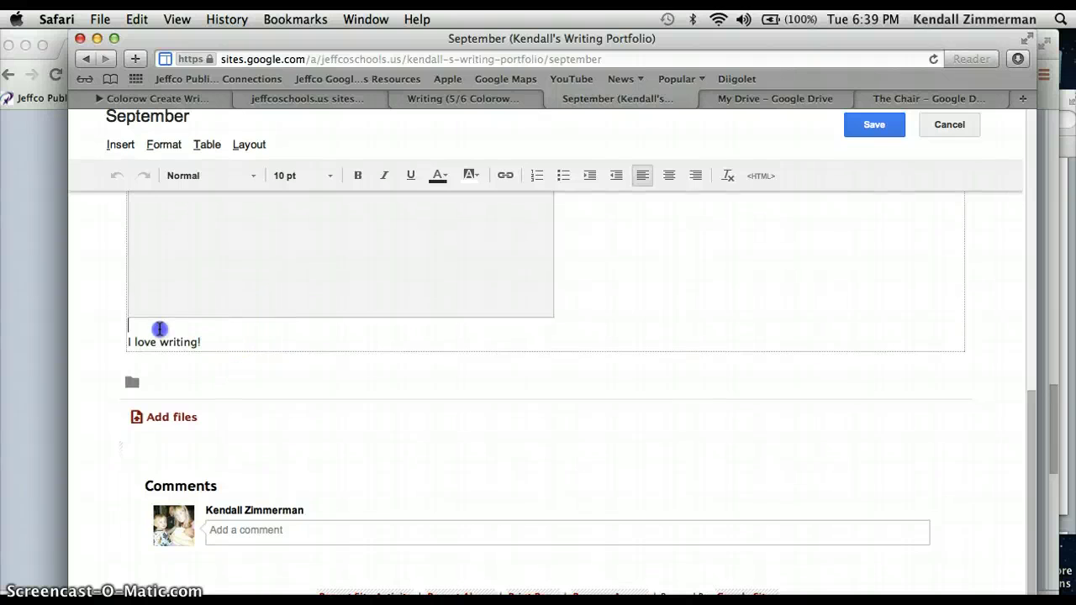
left_click(210, 347)
left_click_drag(210, 348, 73, 307)
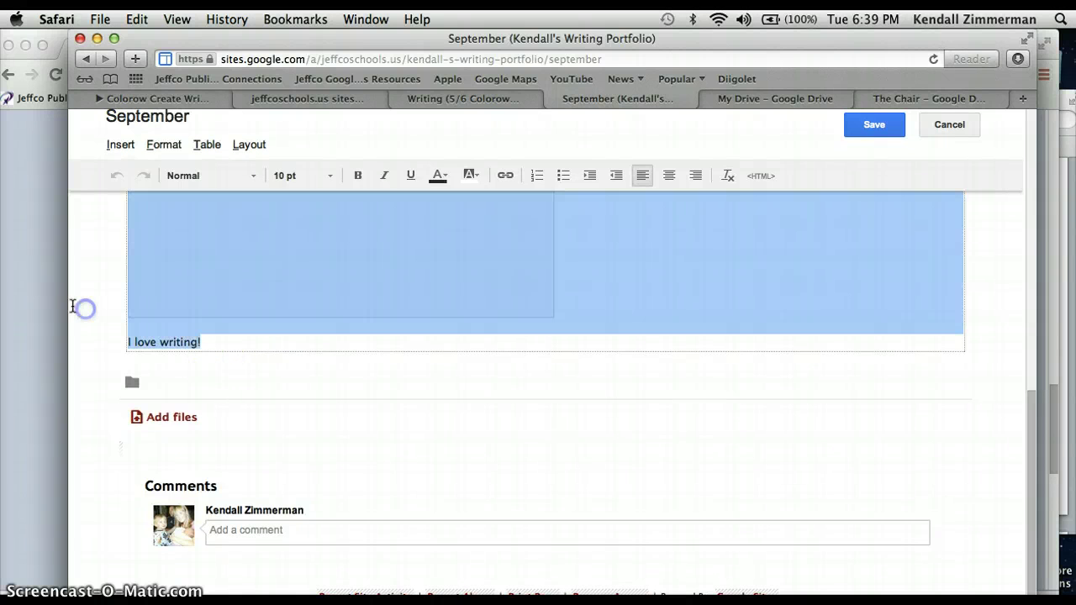
left_click(230, 341)
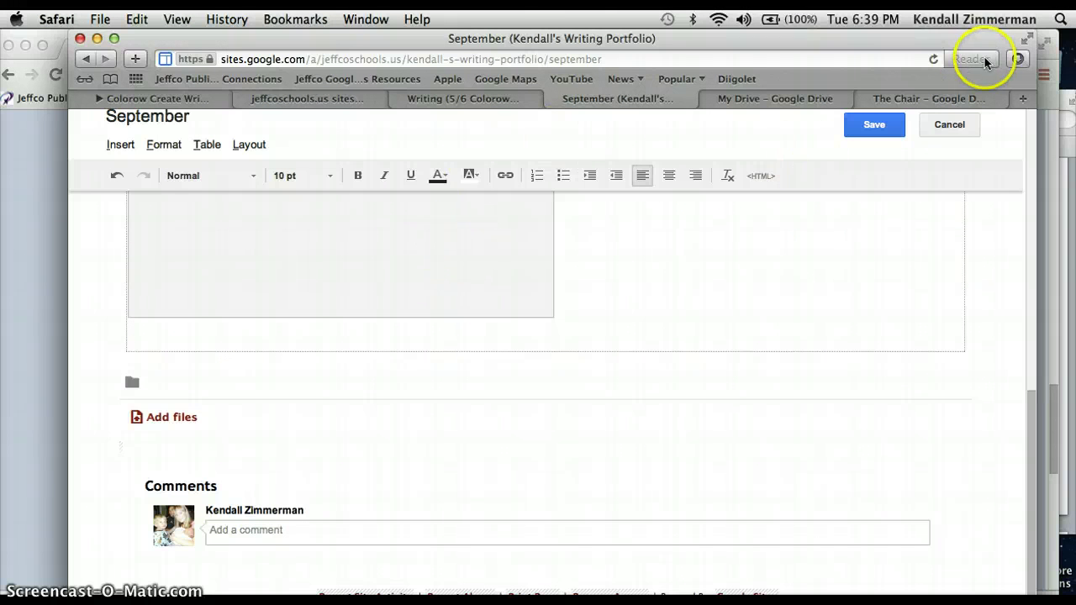
Go to Google Images and search for 'chair'
left_click(889, 96)
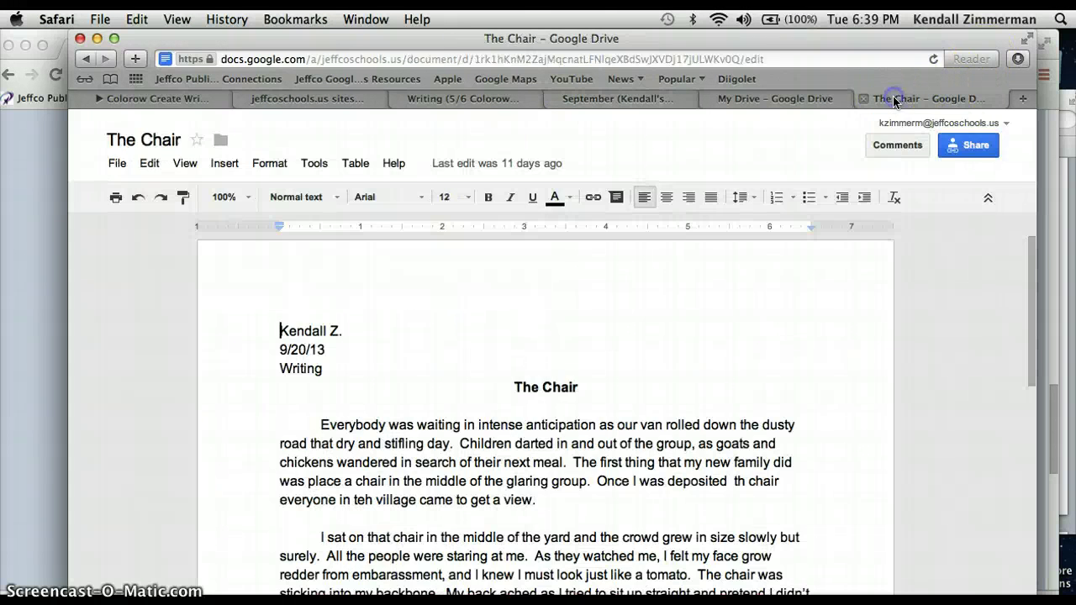
left_click(815, 58)
left_click(822, 59)
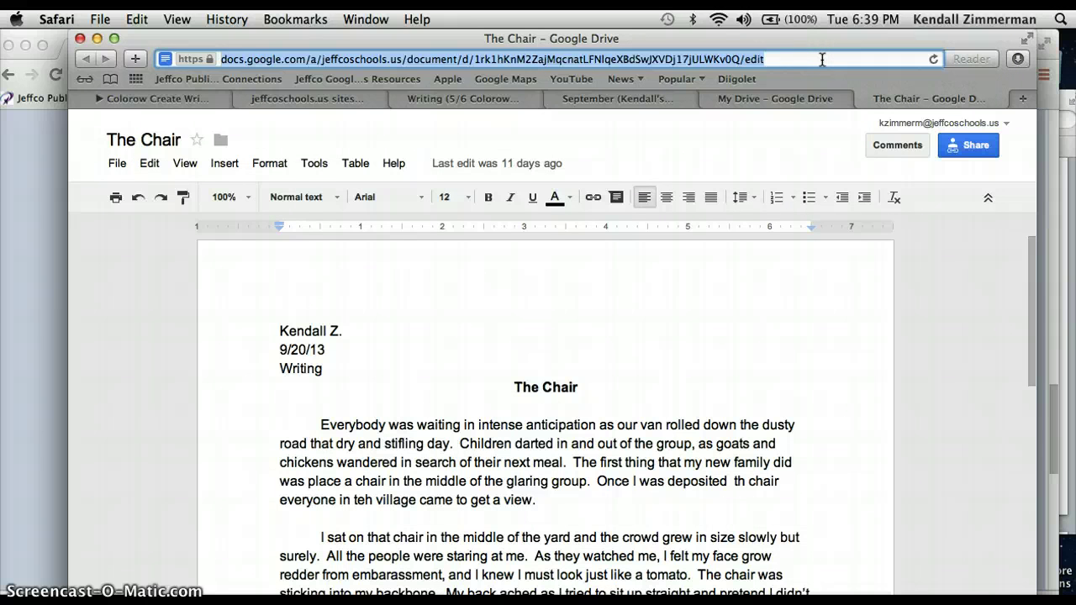
type("google.com")
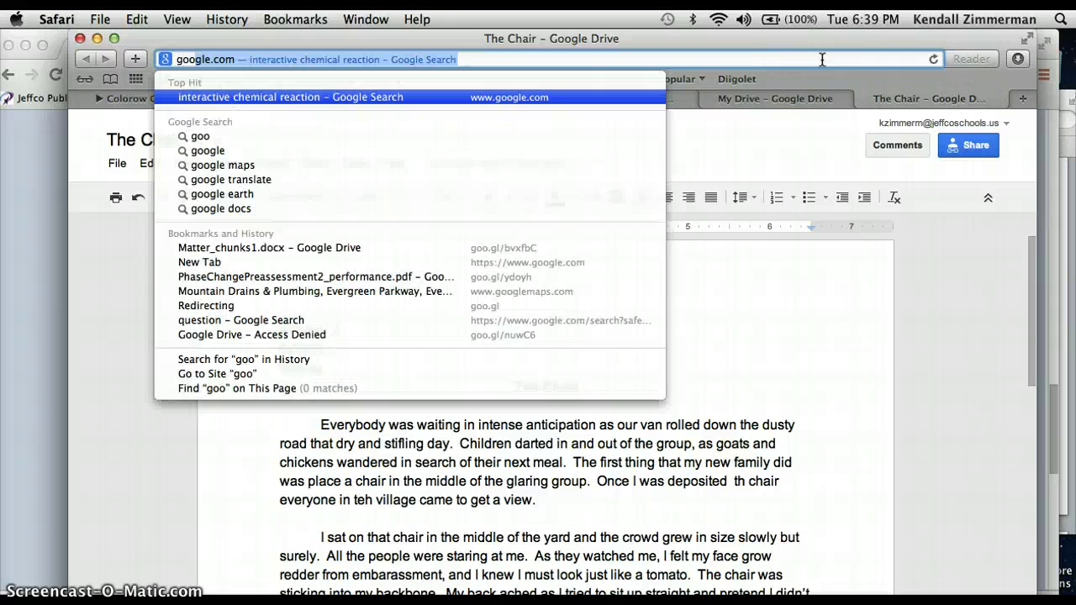
key("Return")
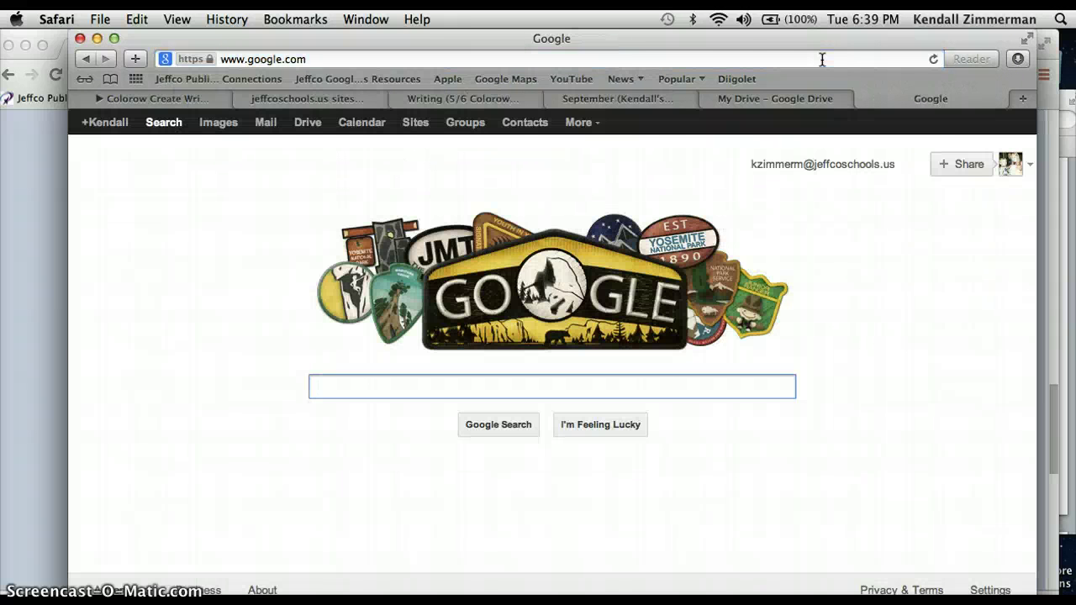
left_click(220, 123)
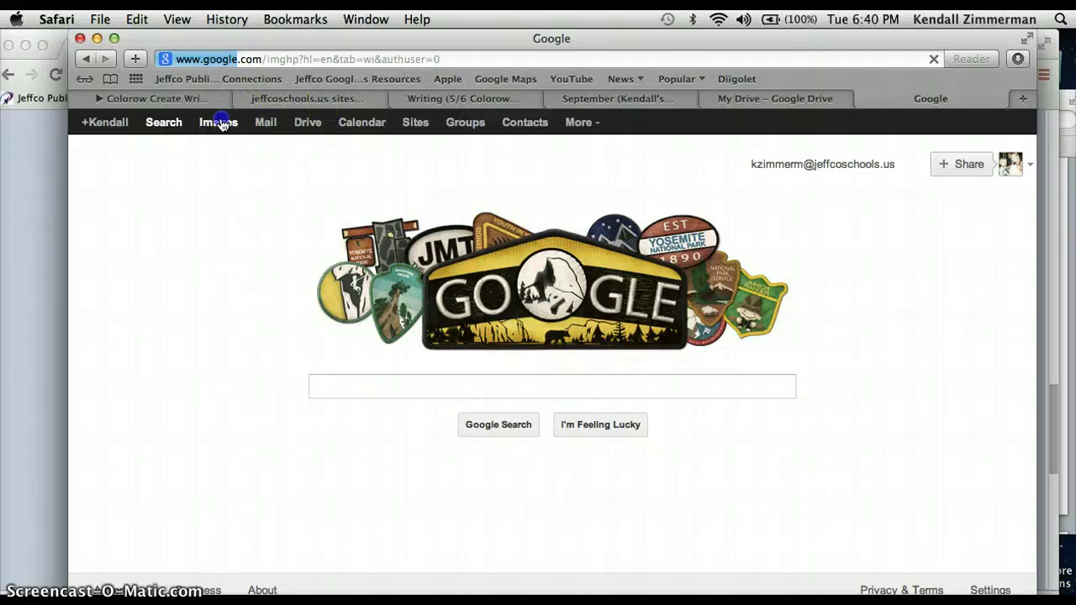
type("chair")
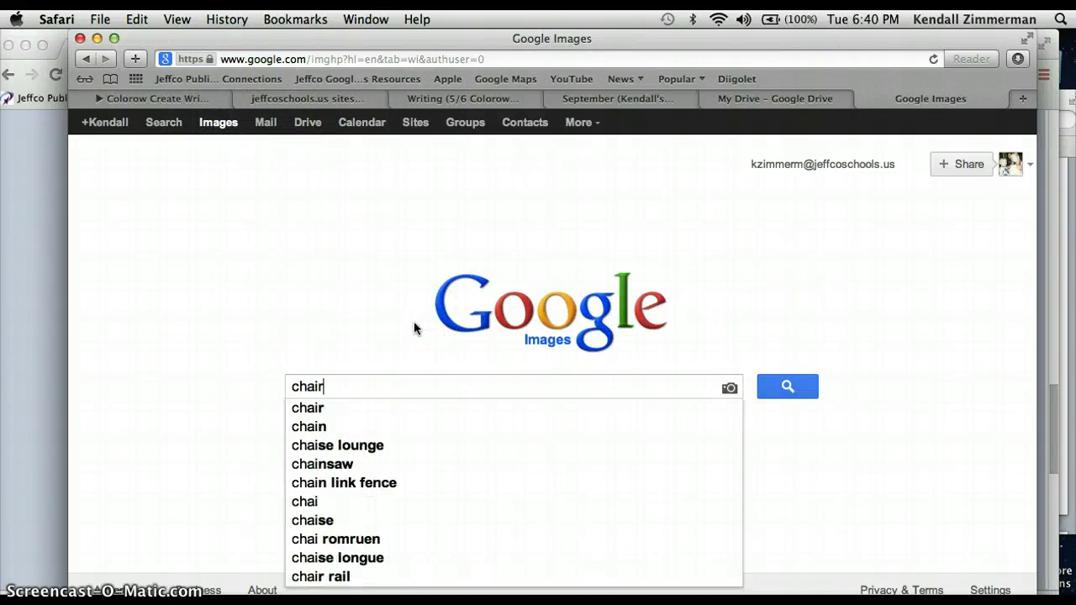
key("Return")
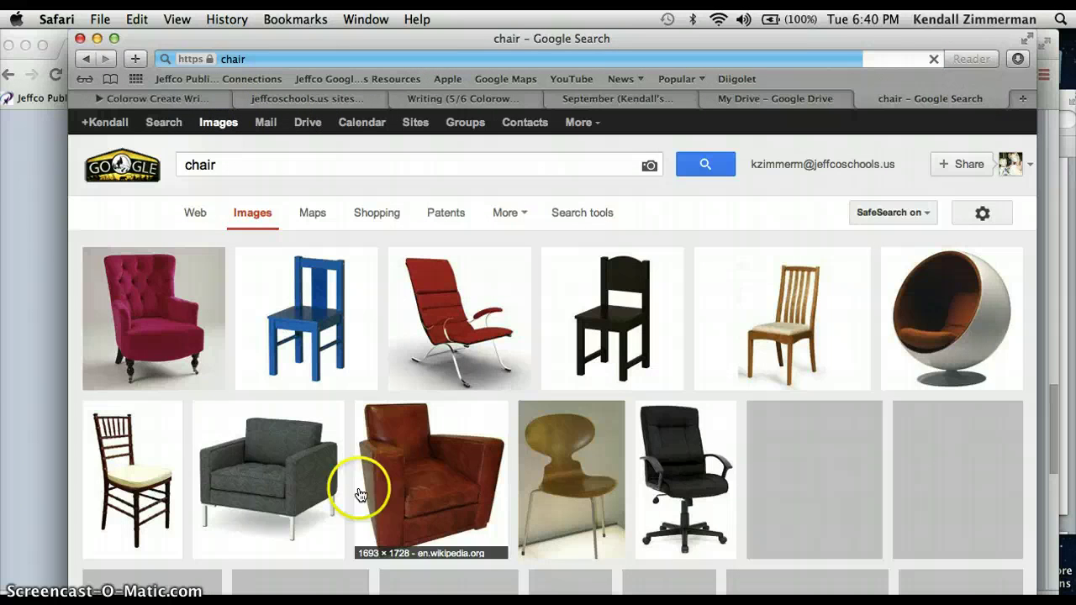
Preview the Ant (chair) Wikipedia image and open the full image
scroll(578, 486, "down", 1)
scroll(582, 491, "down", 2)
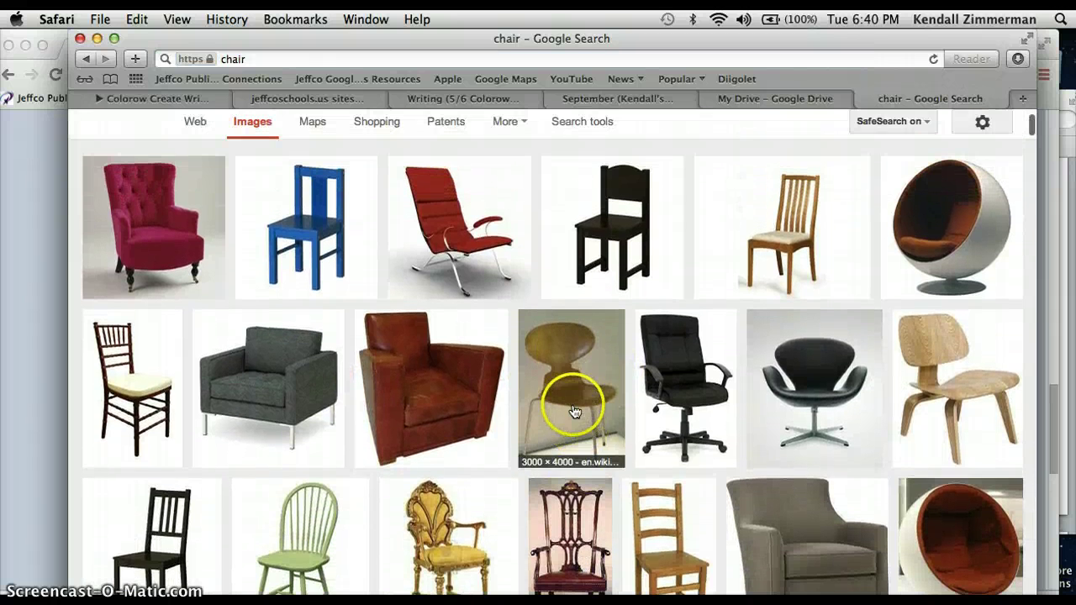
left_click(574, 417)
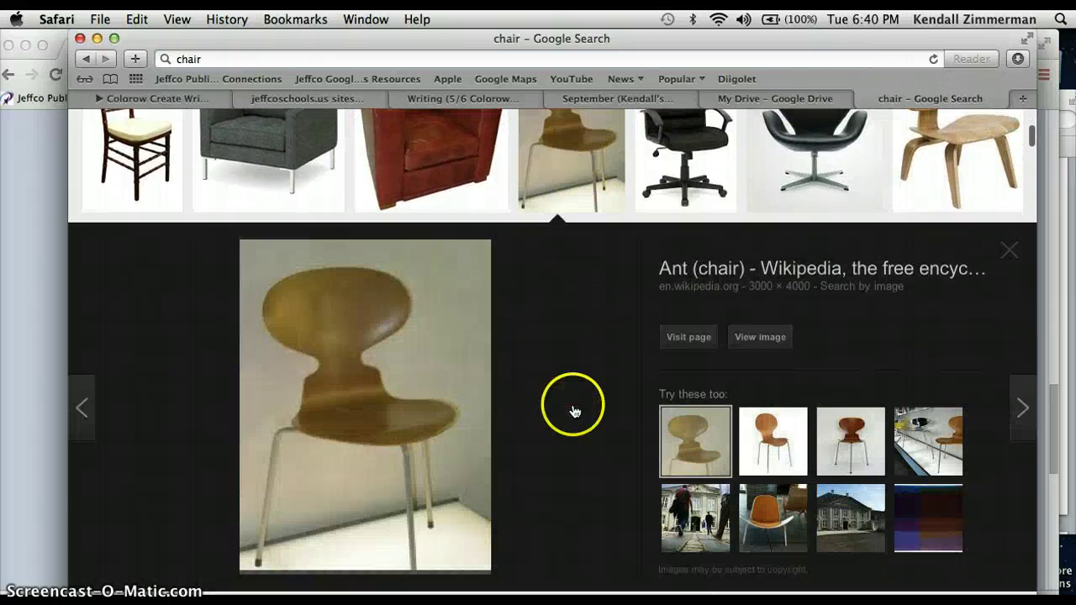
right_click(346, 445)
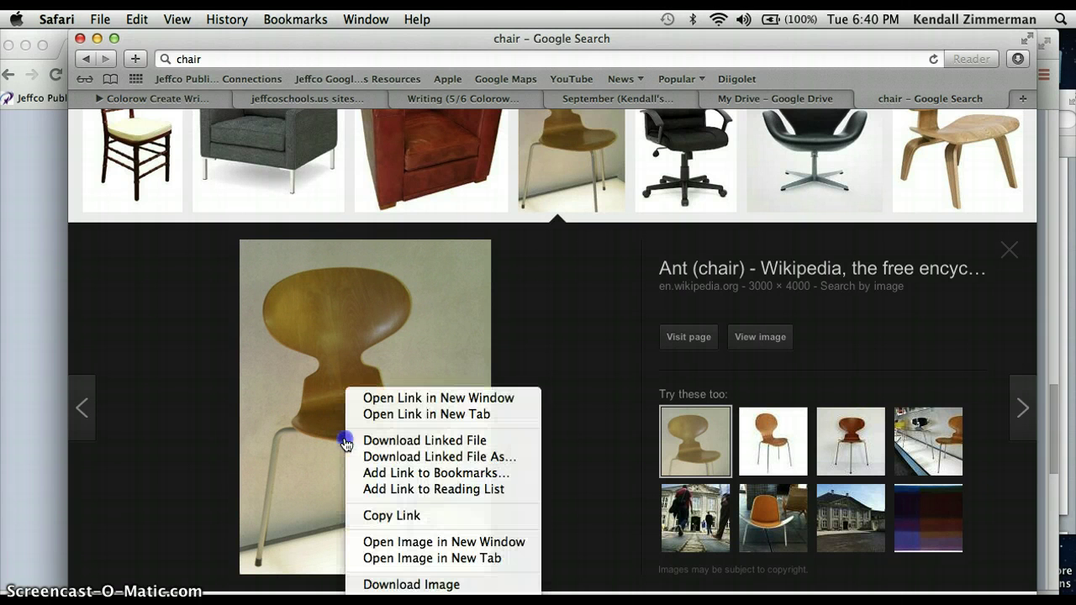
left_click(420, 558)
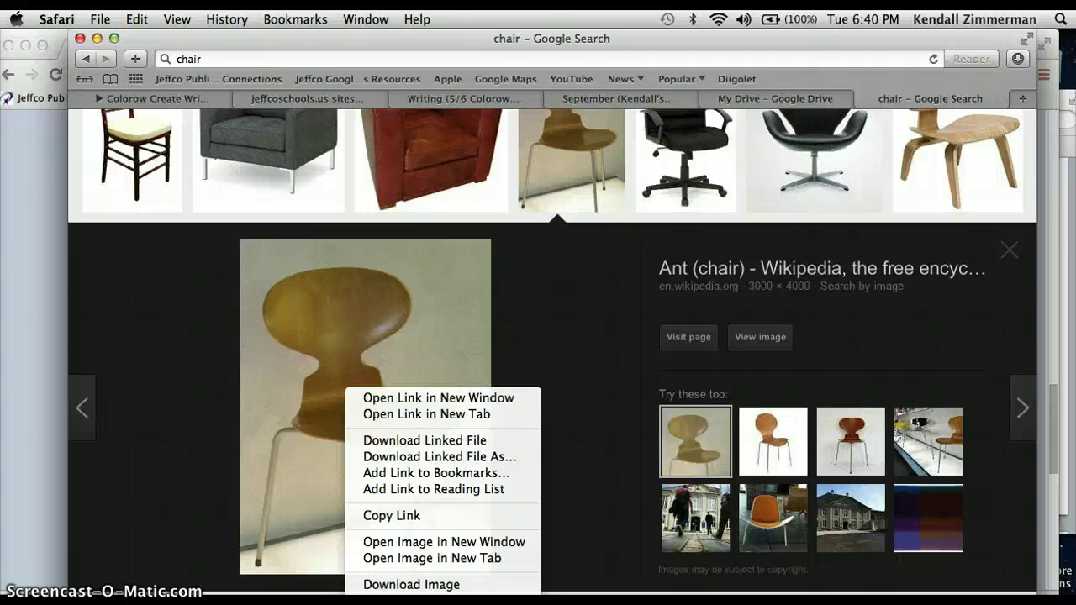
key("Escape")
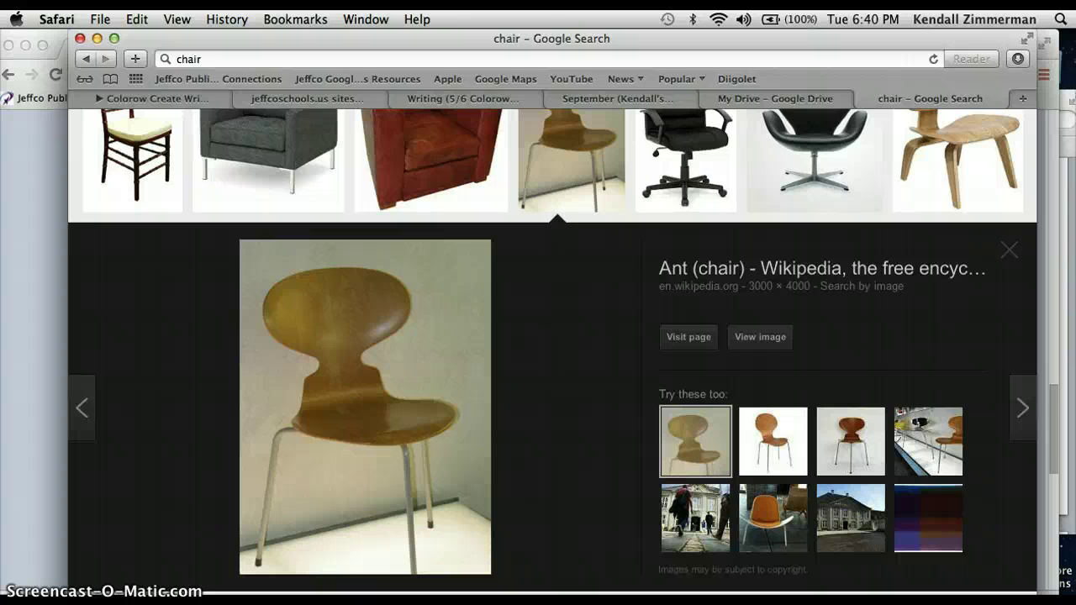
Insert the Ant chair image into the September page from its pasted web address
left_click(744, 99)
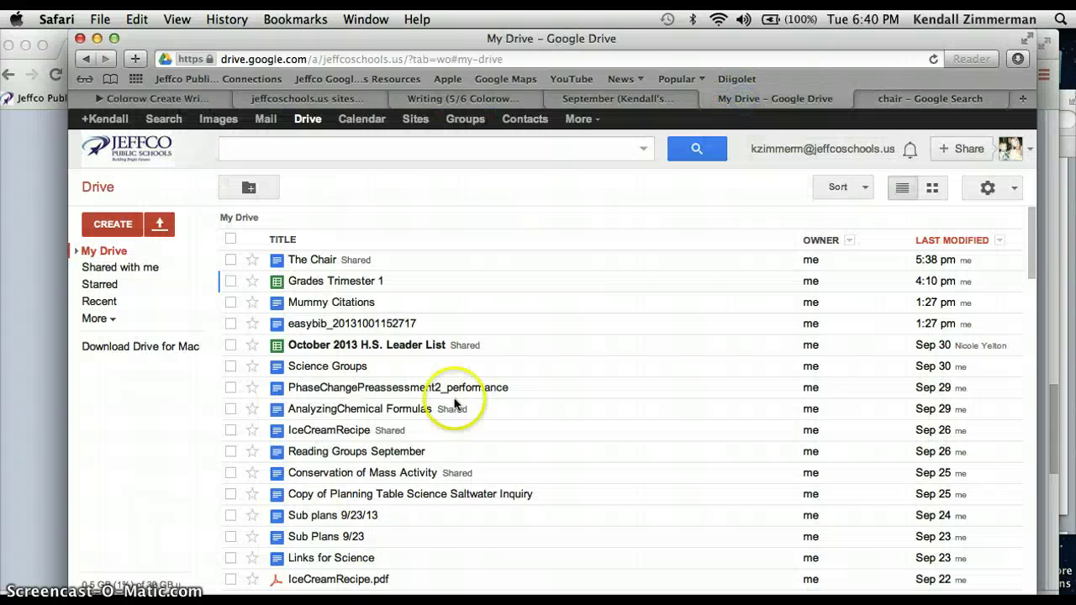
left_click(597, 99)
scroll(522, 324, "up", 2)
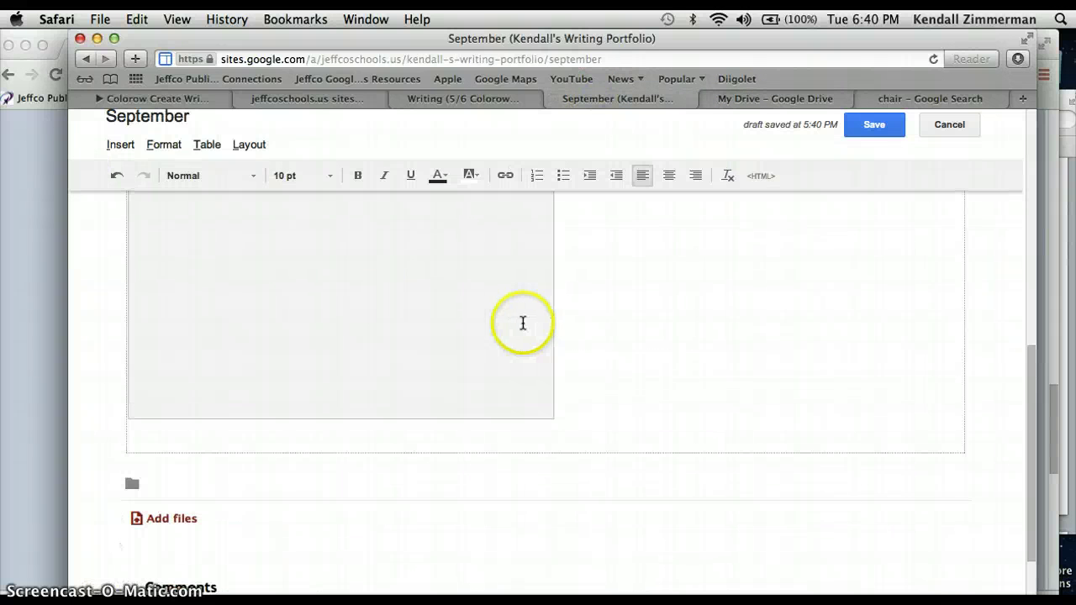
left_click(126, 147)
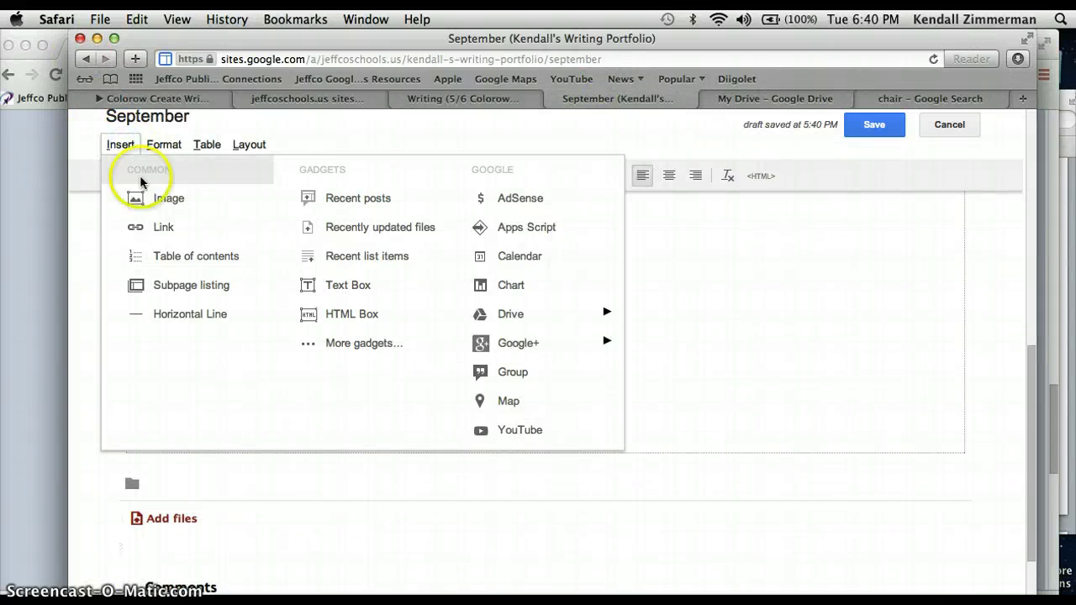
left_click(152, 201)
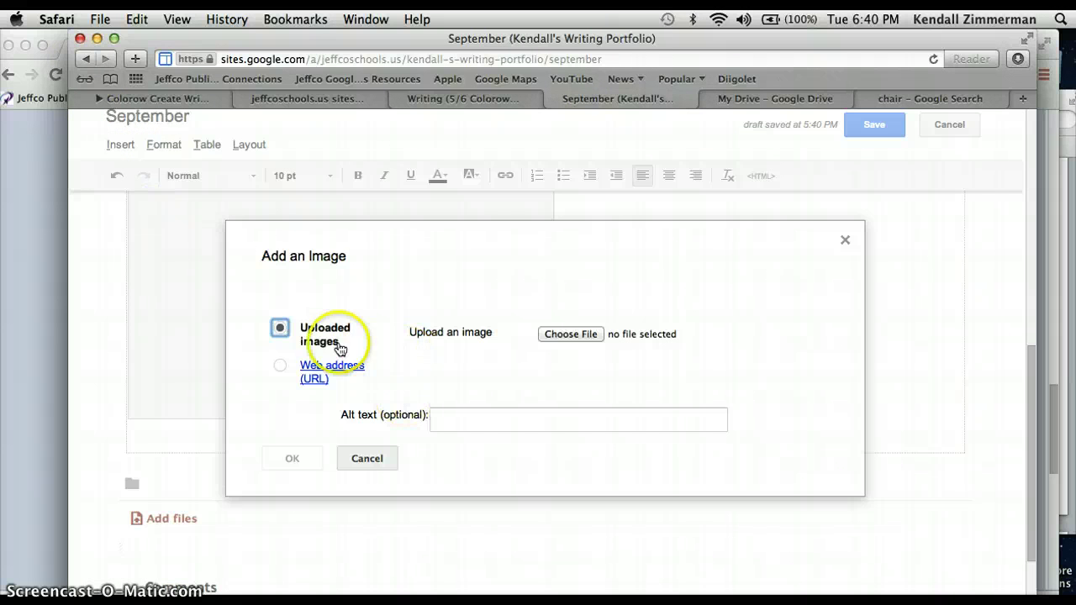
left_click(281, 371)
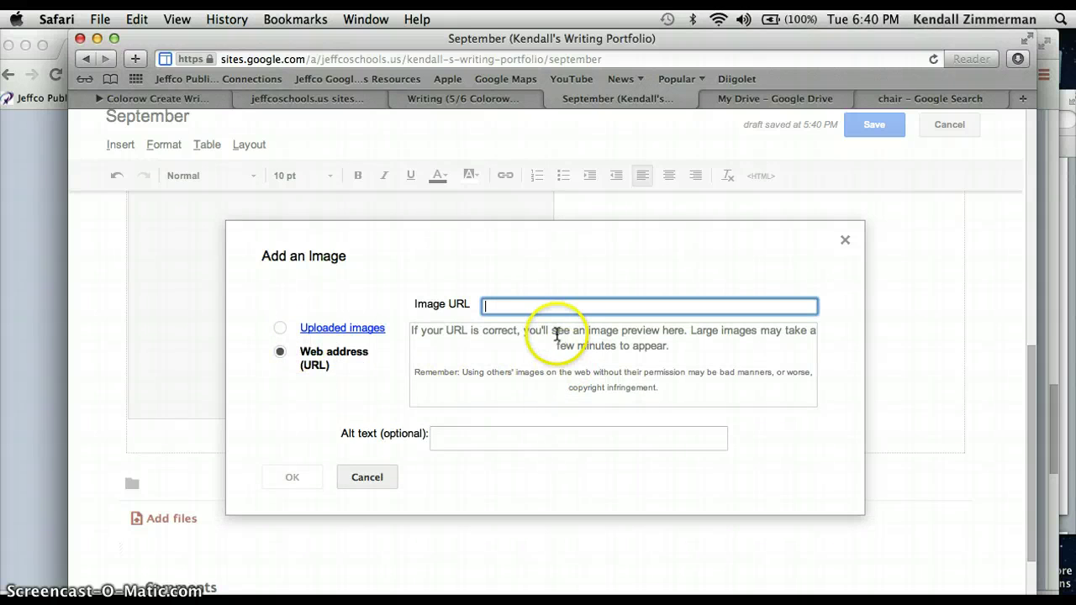
type("http://upload.wikimedia.org/wikipedia/commons/8/80/Design_Museum_Danmark_-_Ant_chair.jpg")
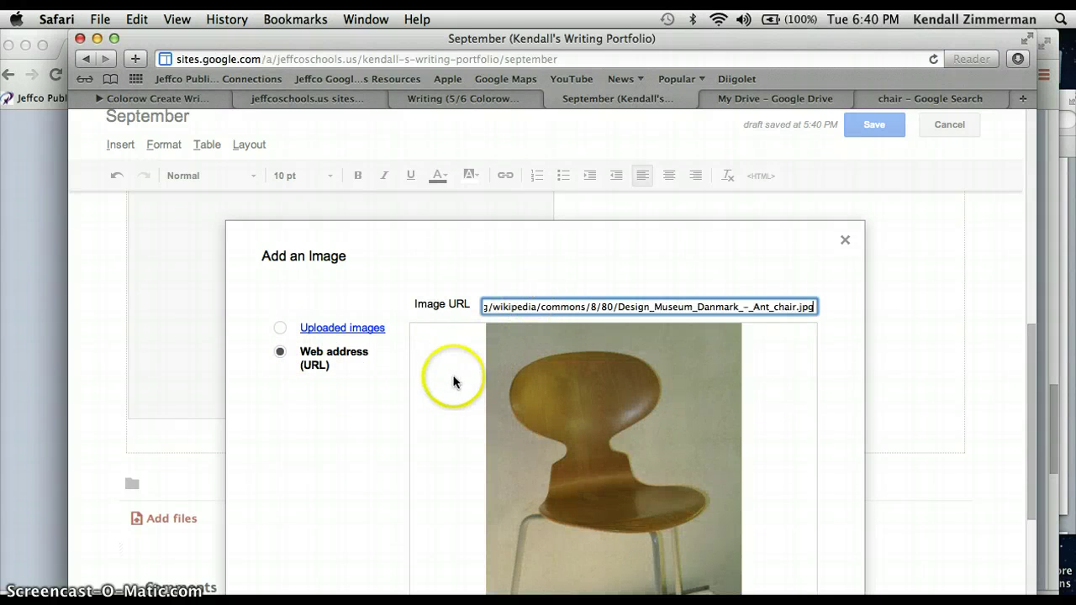
scroll(887, 491, "down", 5)
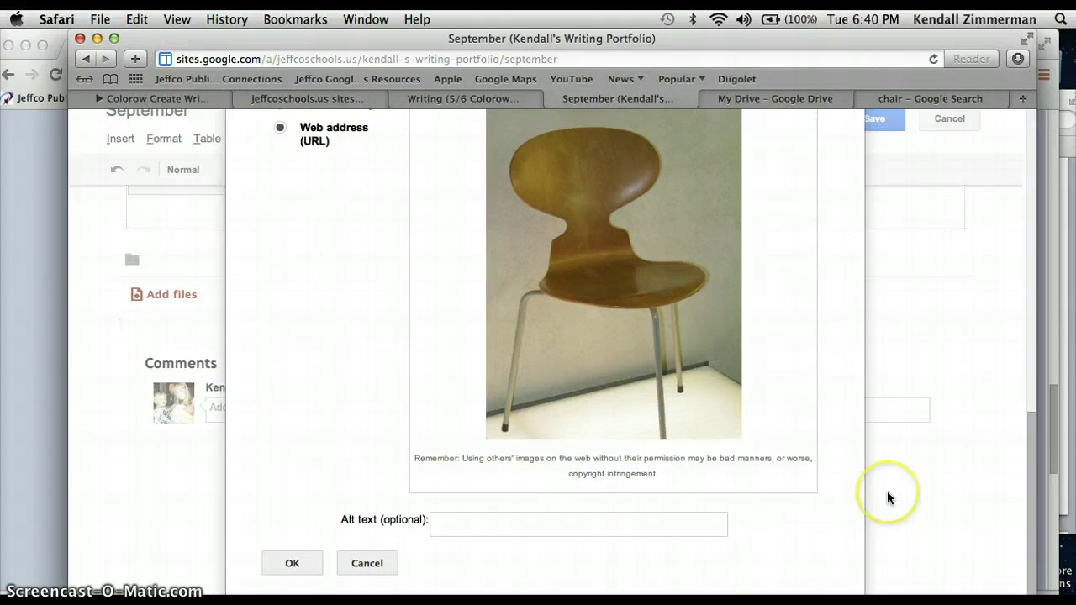
left_click(291, 569)
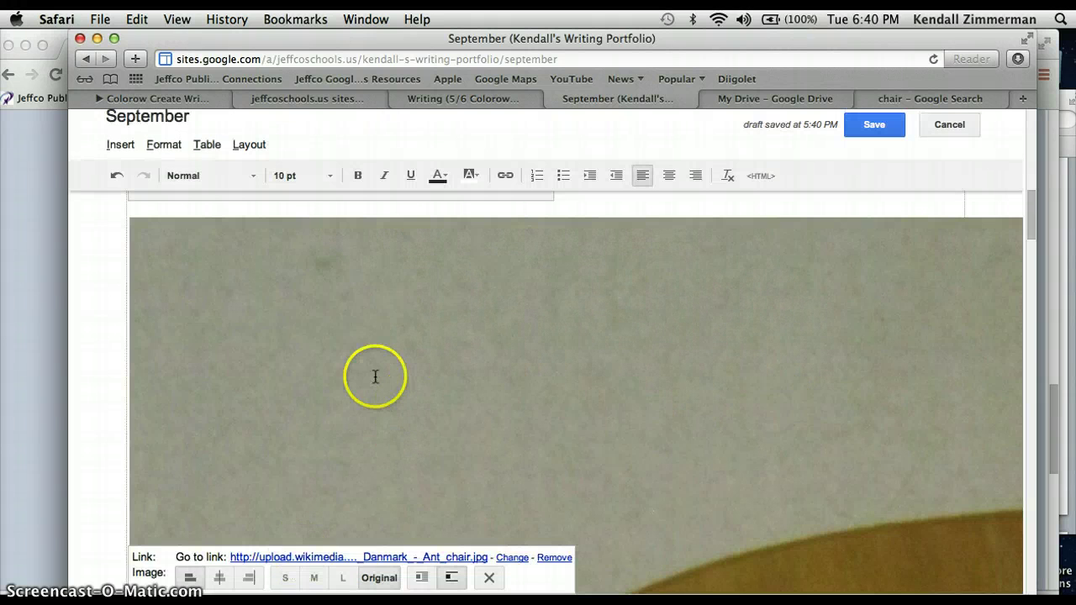
Make the chair image medium size and centred, then save the September page
left_click(375, 377)
scroll(375, 377, "down", 2)
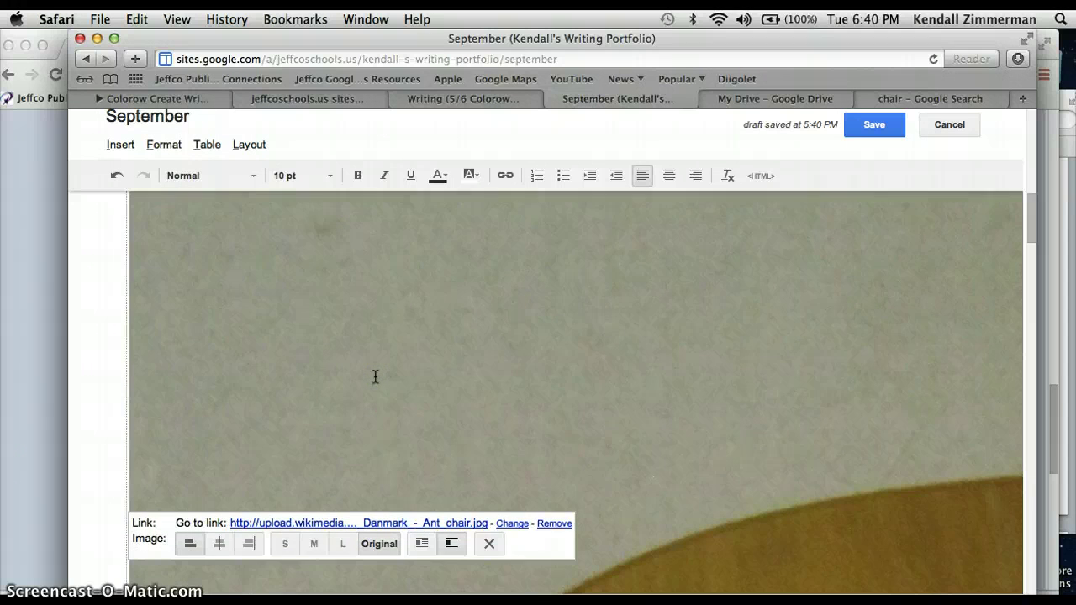
left_click(338, 513)
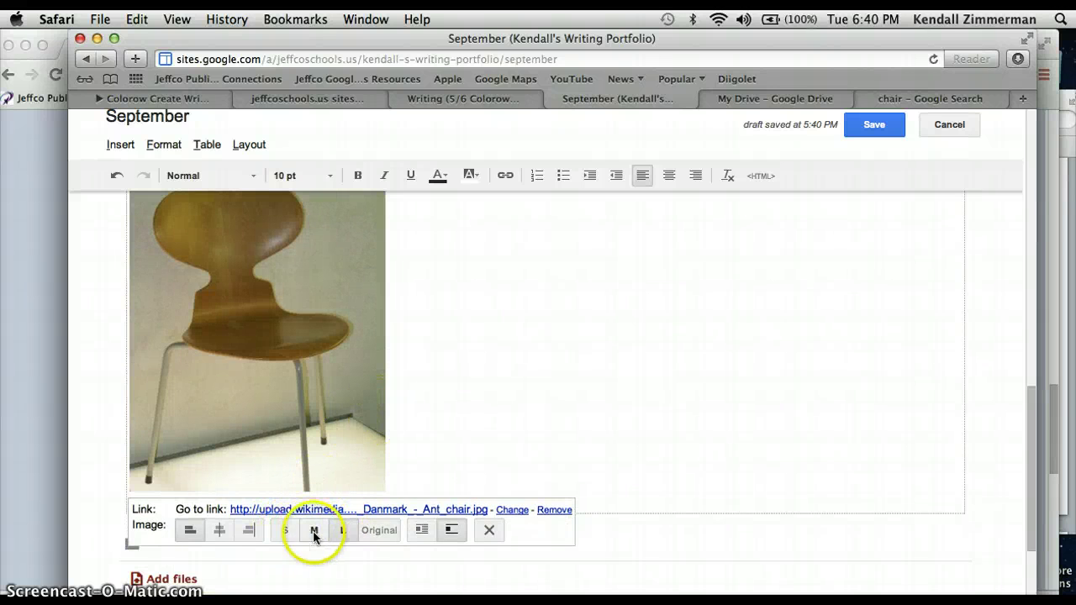
left_click(314, 531)
left_click(282, 463)
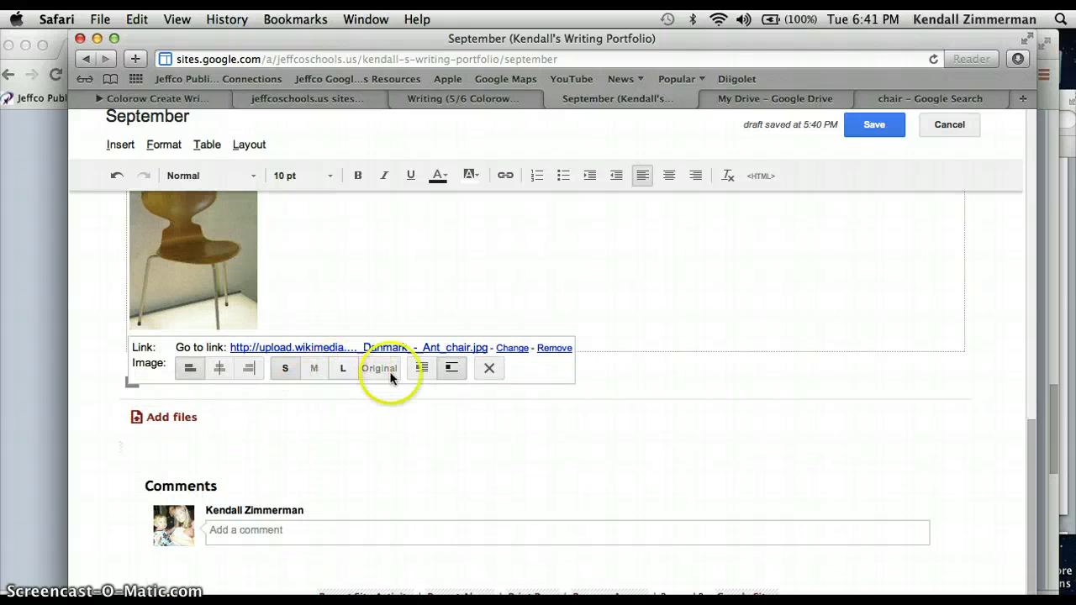
left_click(222, 370)
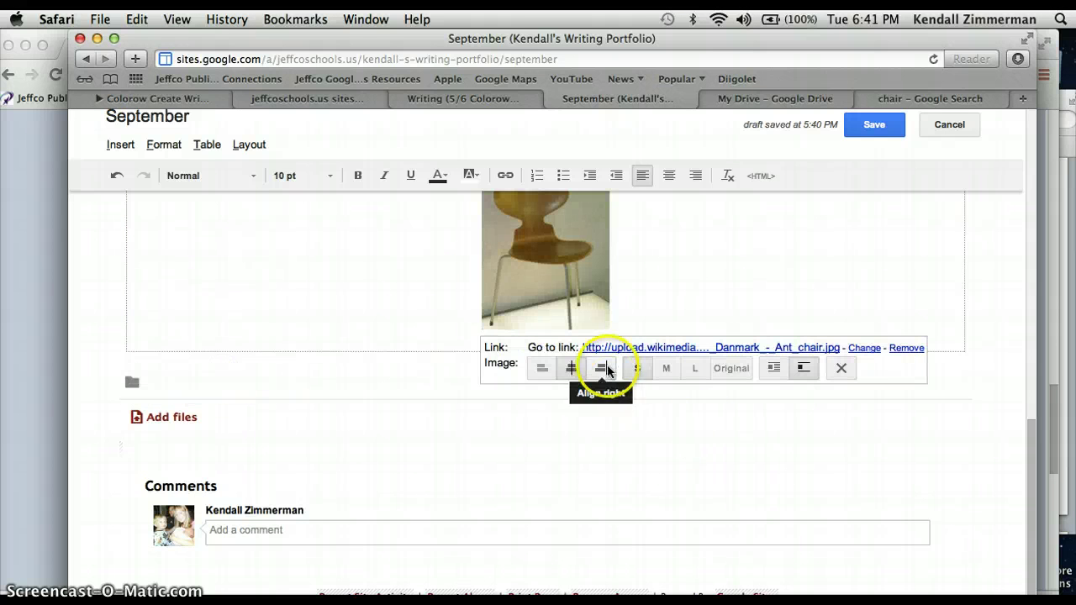
left_click(603, 368)
left_click(638, 368)
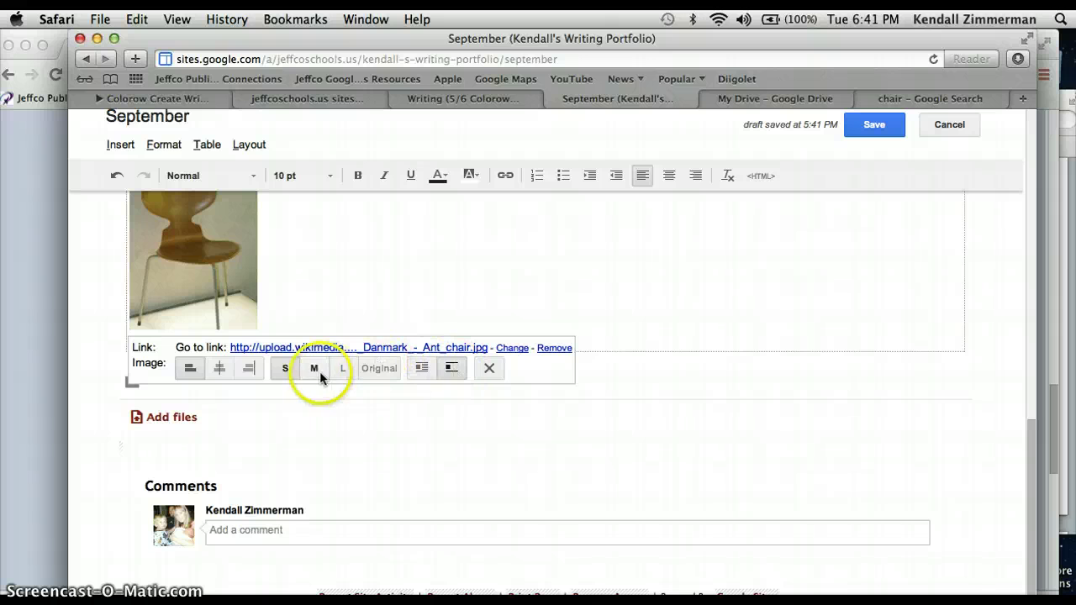
left_click(229, 368)
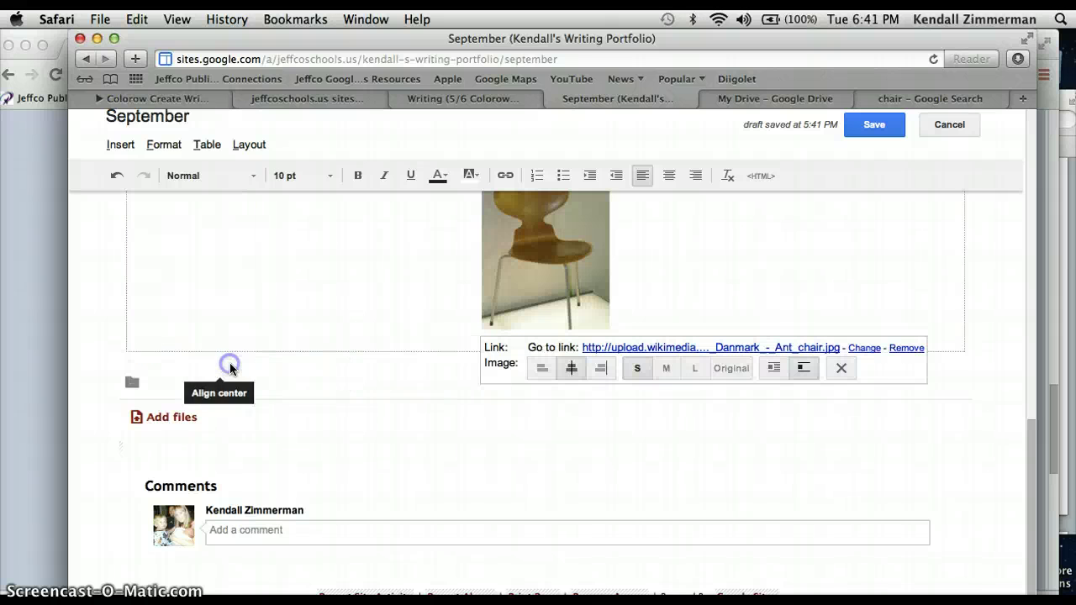
left_click(677, 366)
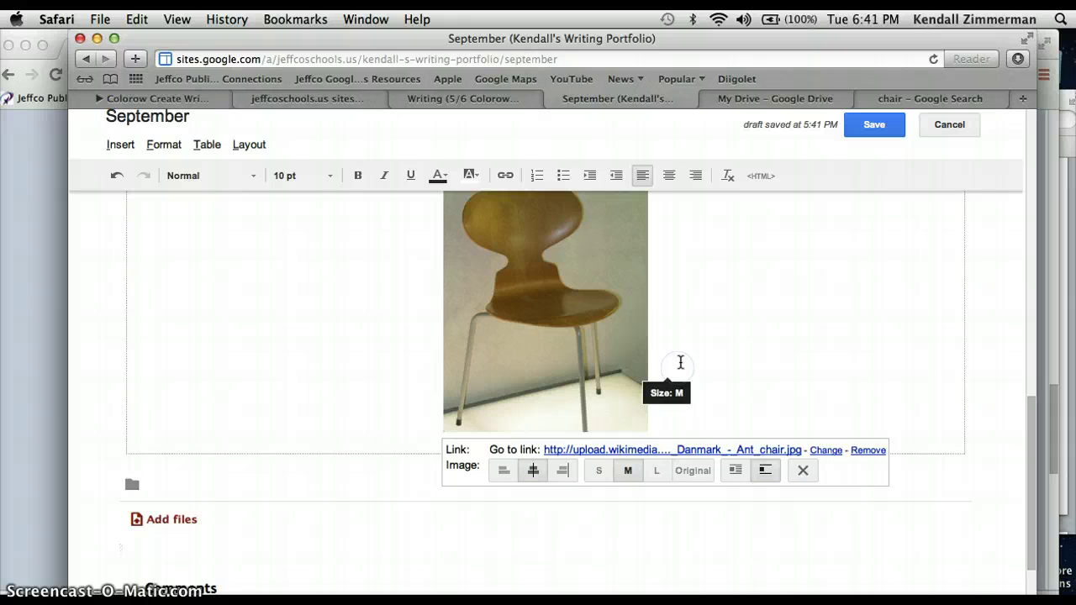
scroll(908, 206, "up", 8)
left_click(887, 128)
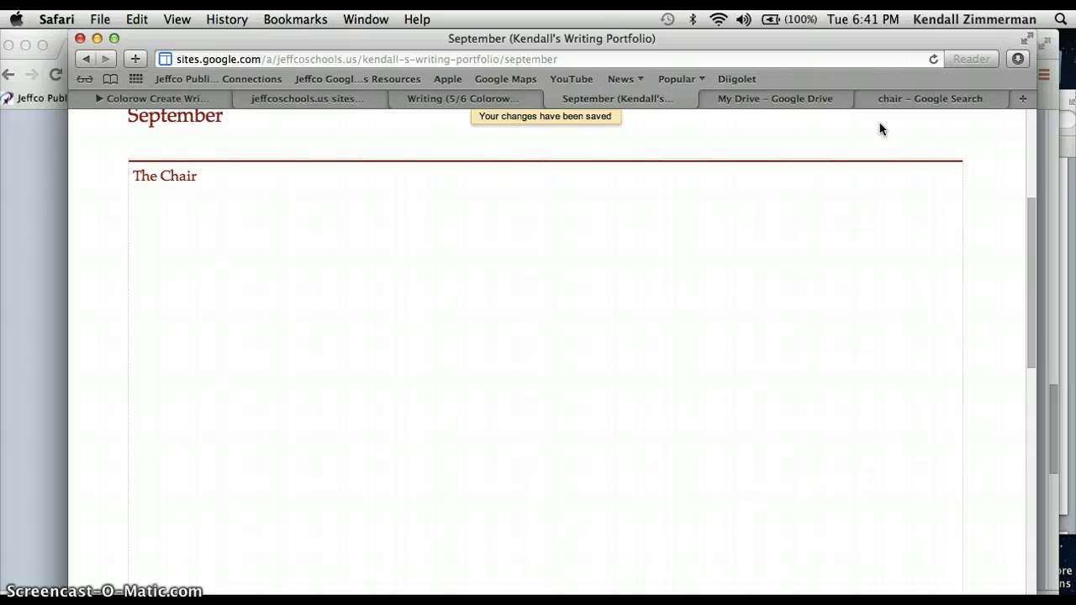
Reopen the September page for editing and delete the Ant chair image
left_click(1003, 366)
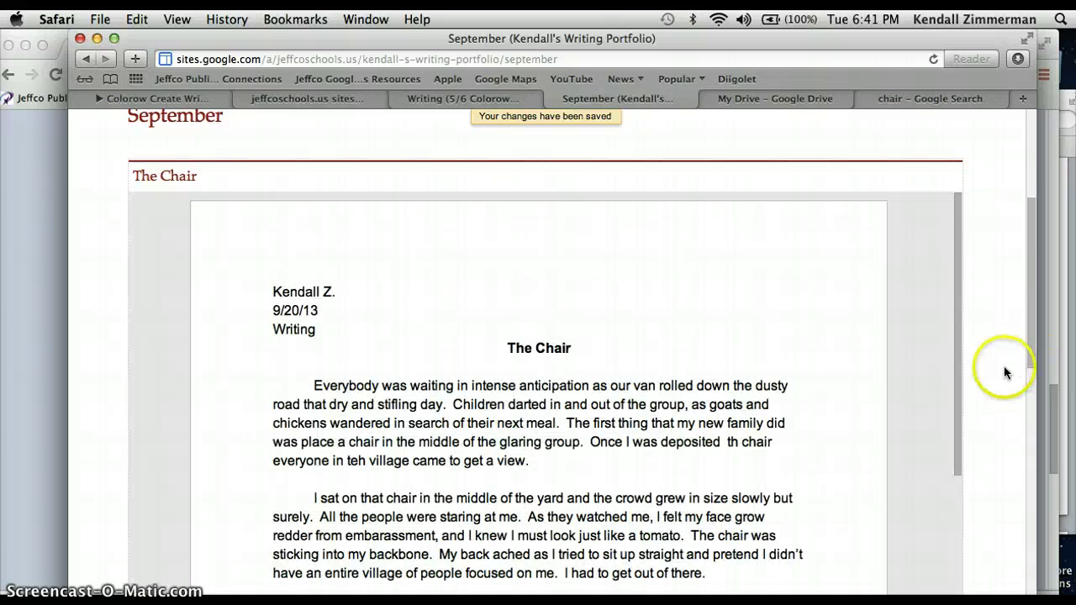
scroll(1000, 363, "down", 10)
scroll(999, 364, "up", 5)
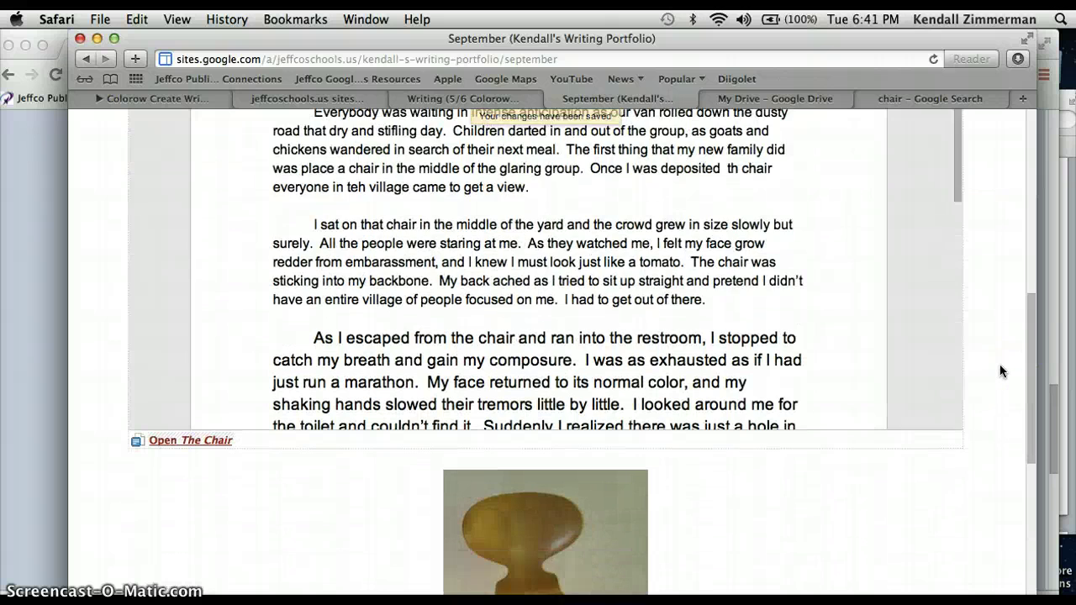
scroll(1001, 370, "down", 3)
scroll(1000, 370, "up", 10)
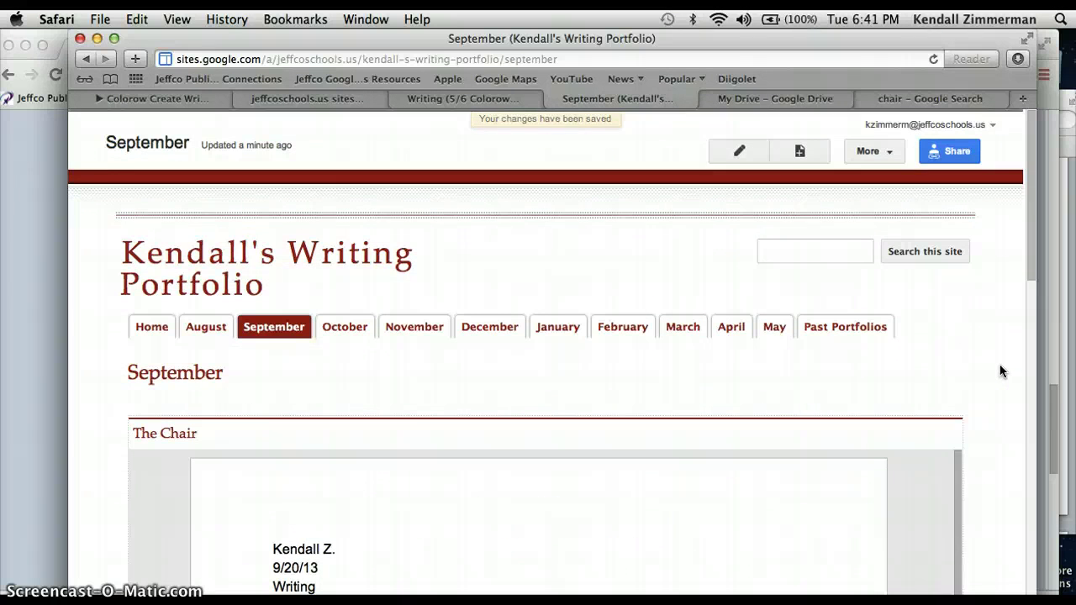
left_click(738, 148)
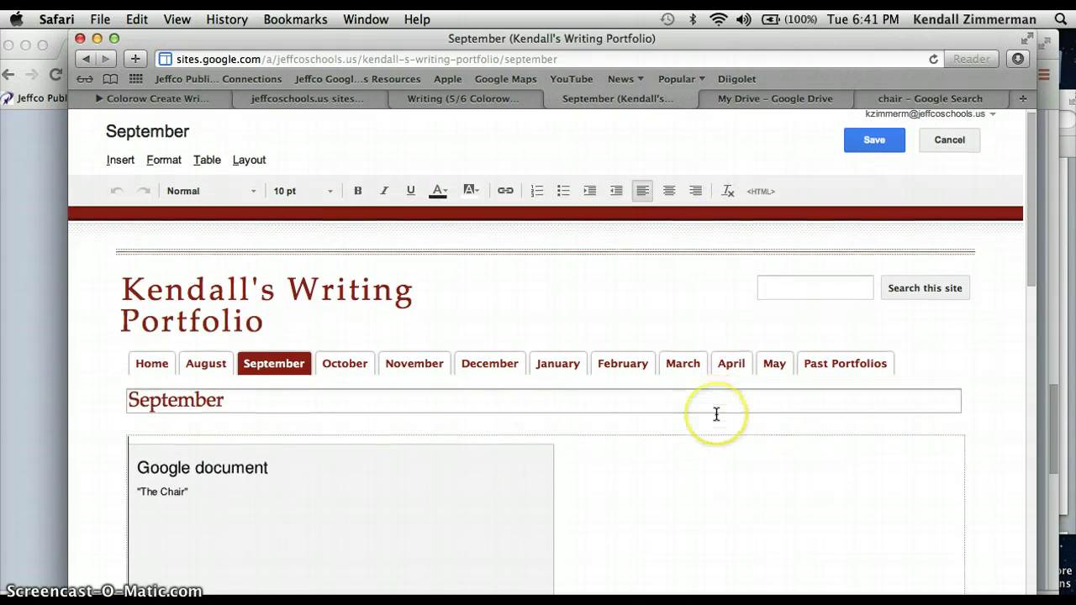
scroll(715, 413, "down", 8)
left_click(621, 437)
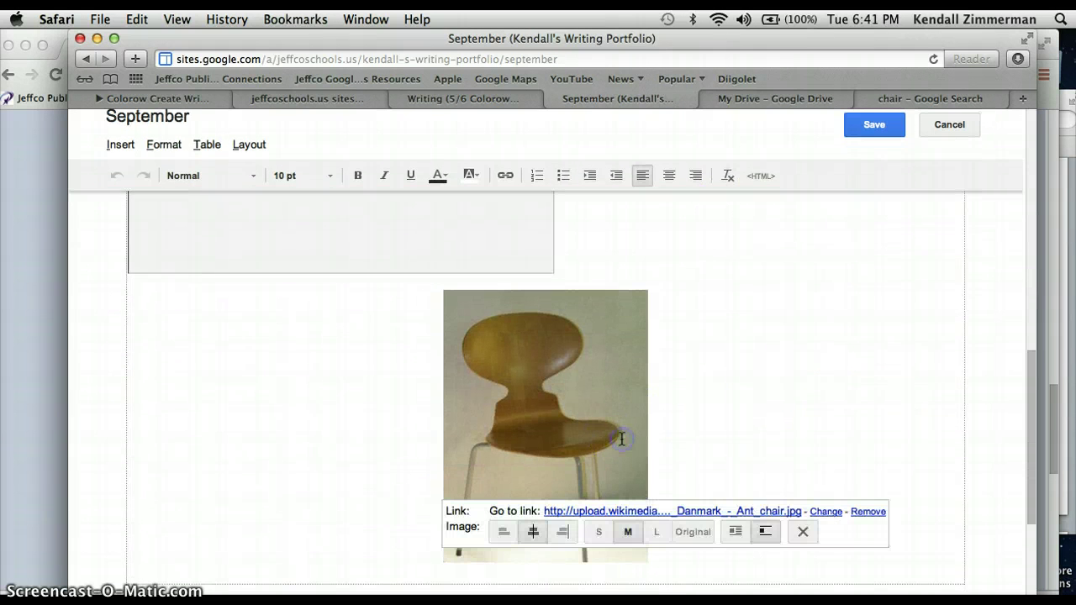
left_click(803, 531)
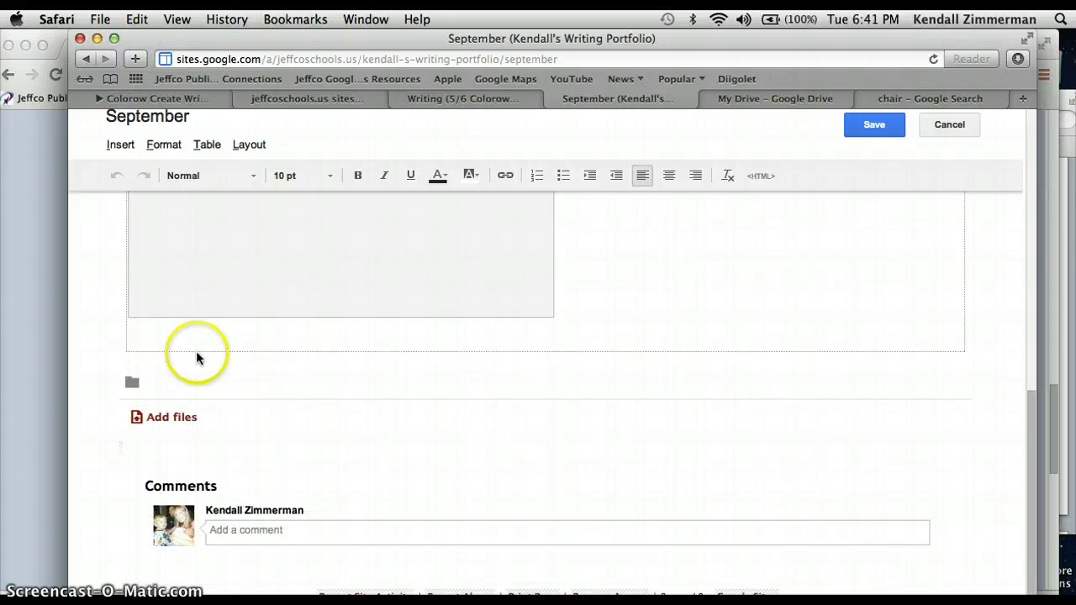
Start inserting an image and browse the computer for a photo to upload
left_click(121, 145)
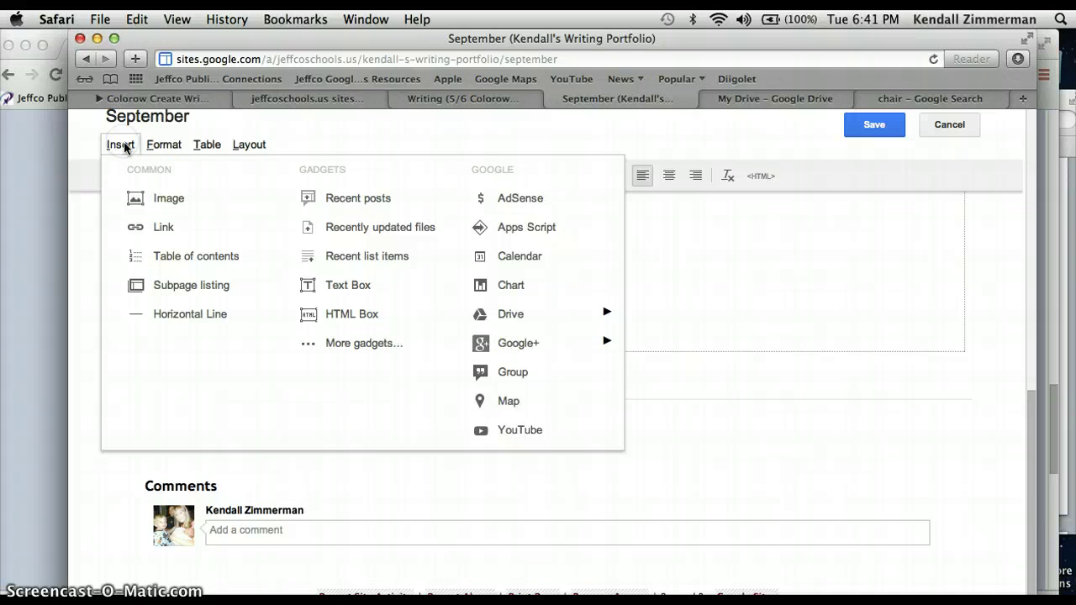
left_click(151, 199)
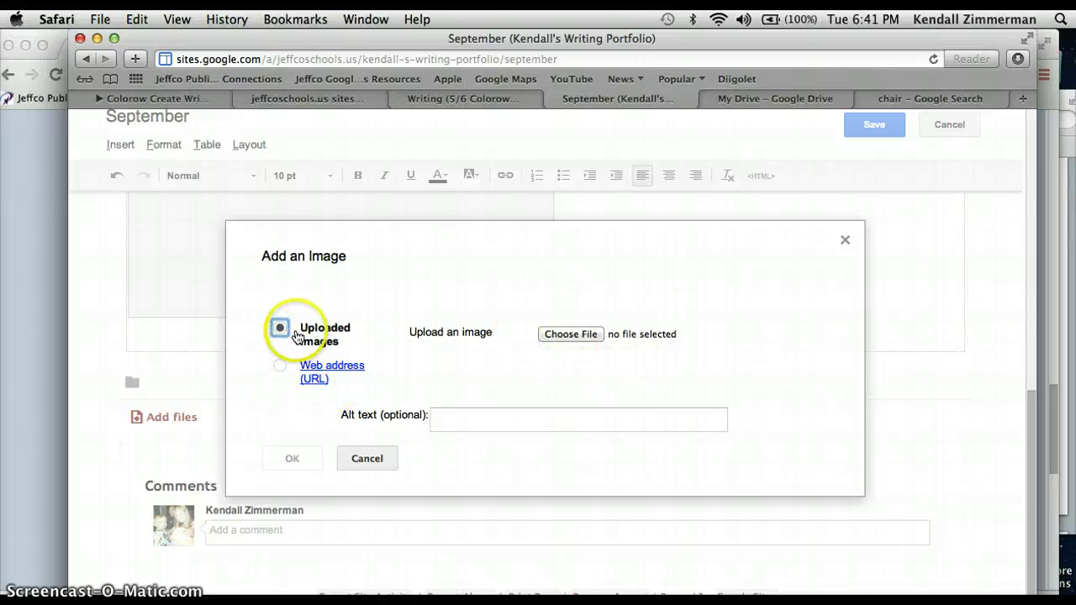
left_click(571, 334)
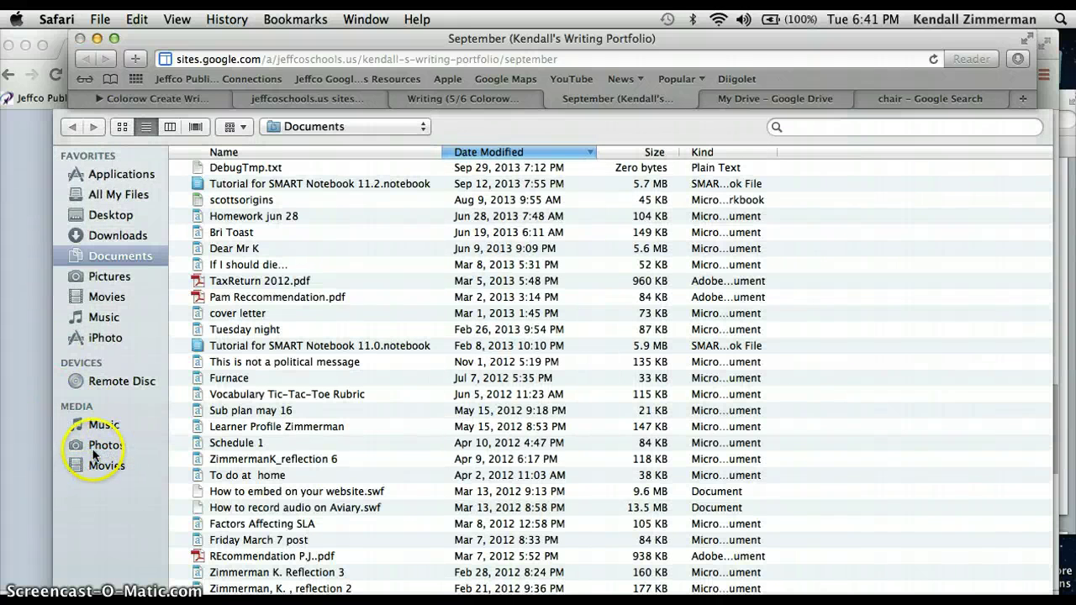
Pick IMG_1991 from the Photos library for upload
left_click(95, 446)
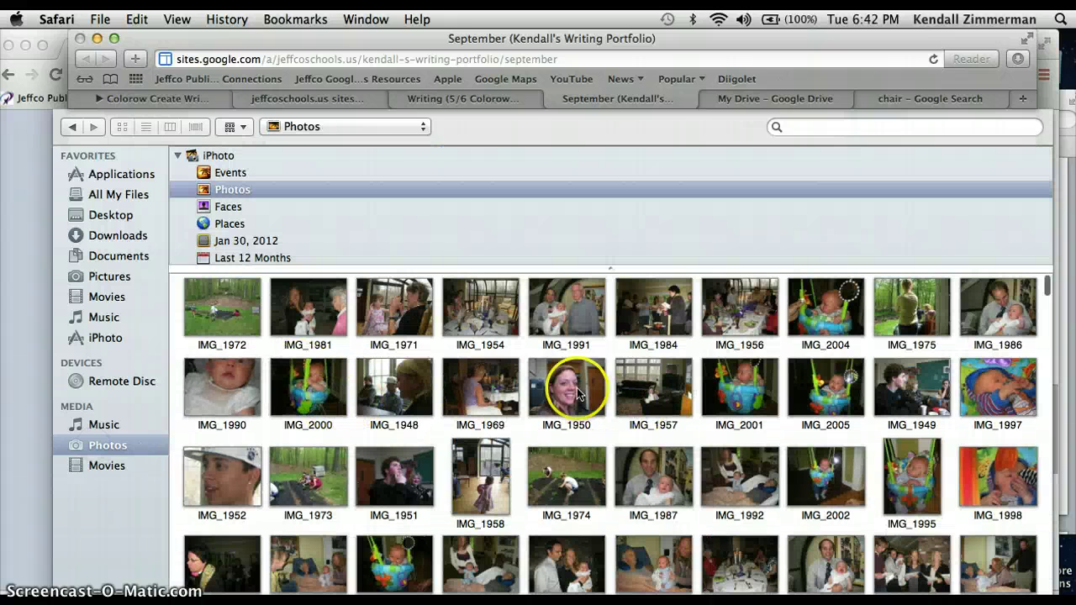
double_click(580, 321)
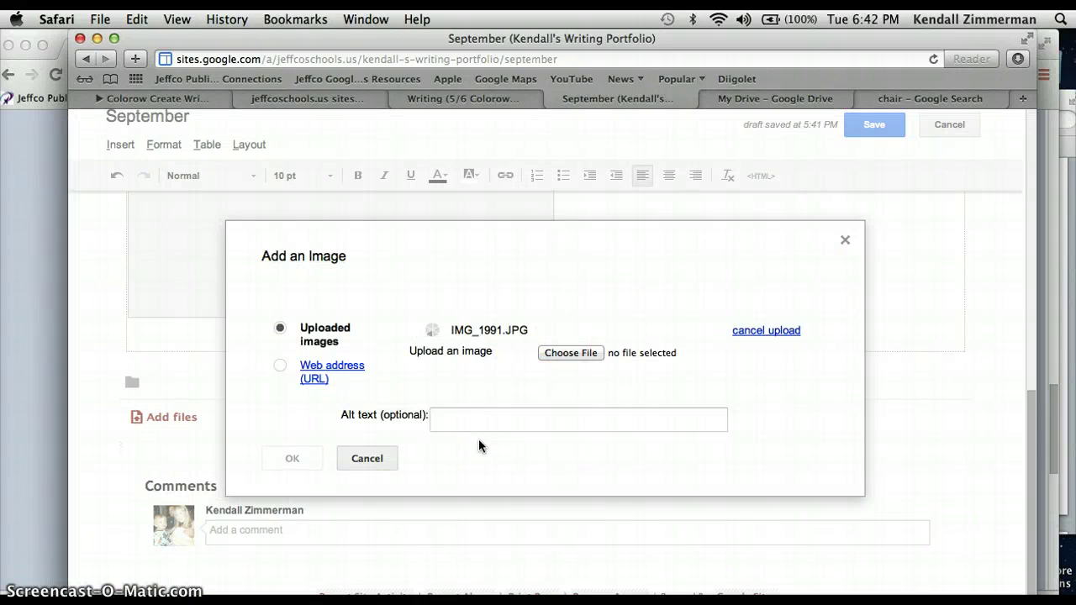
Insert the uploaded IMG_1991 family photo into the page
left_click(473, 374)
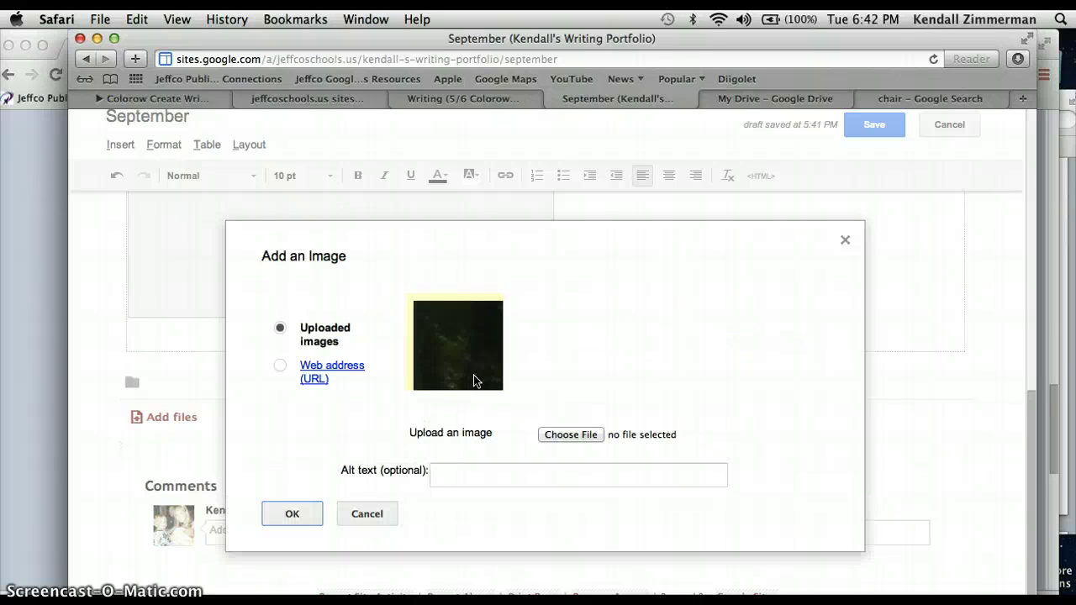
left_click(468, 340)
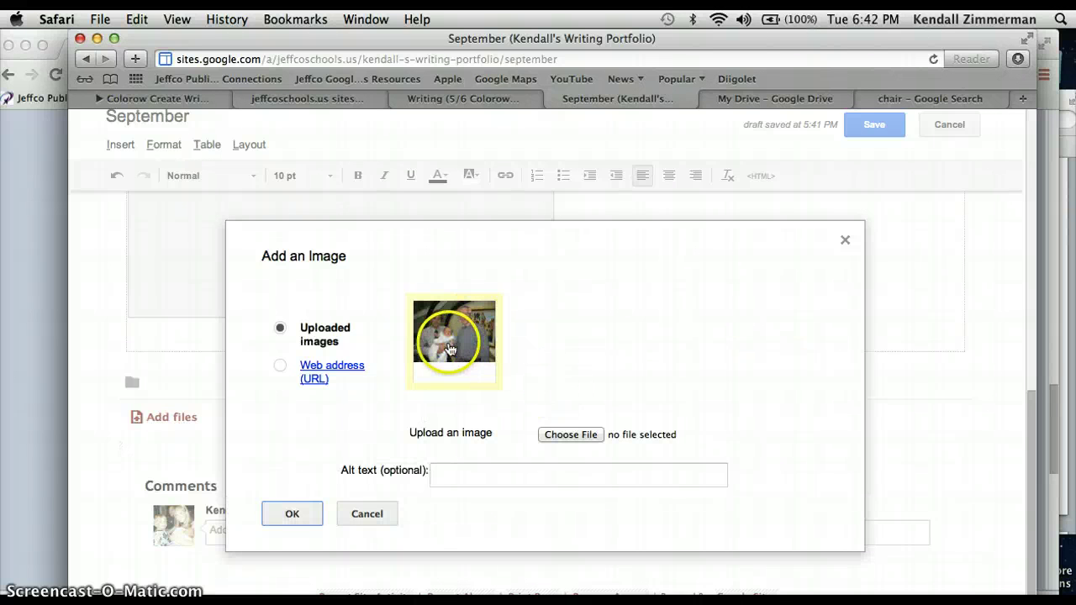
left_click(449, 349)
left_click(308, 505)
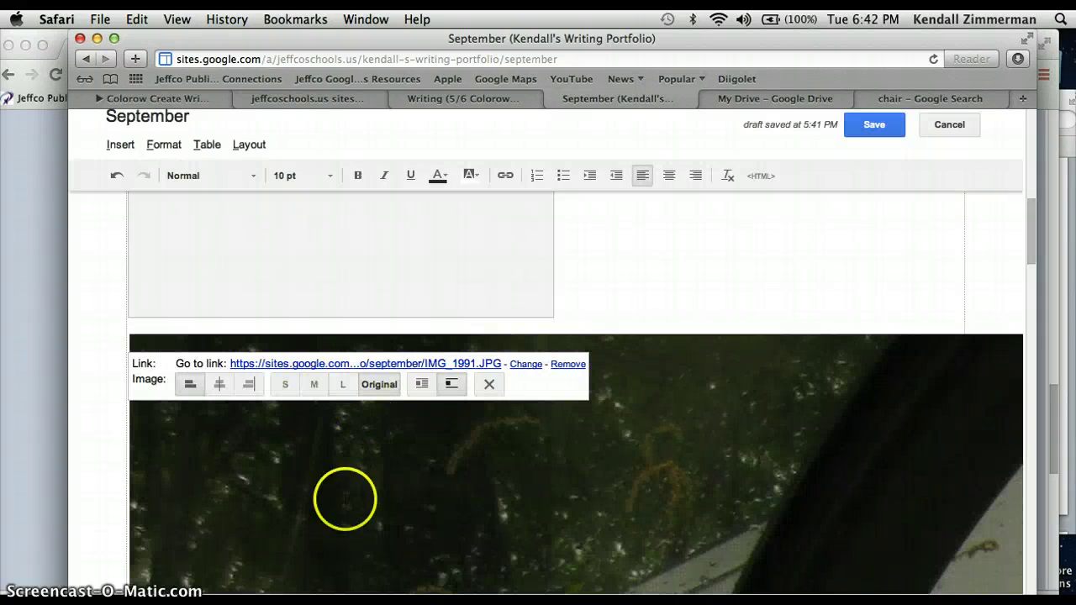
Resize the family photo to large and centre it on the page
scroll(344, 499, "down", 10)
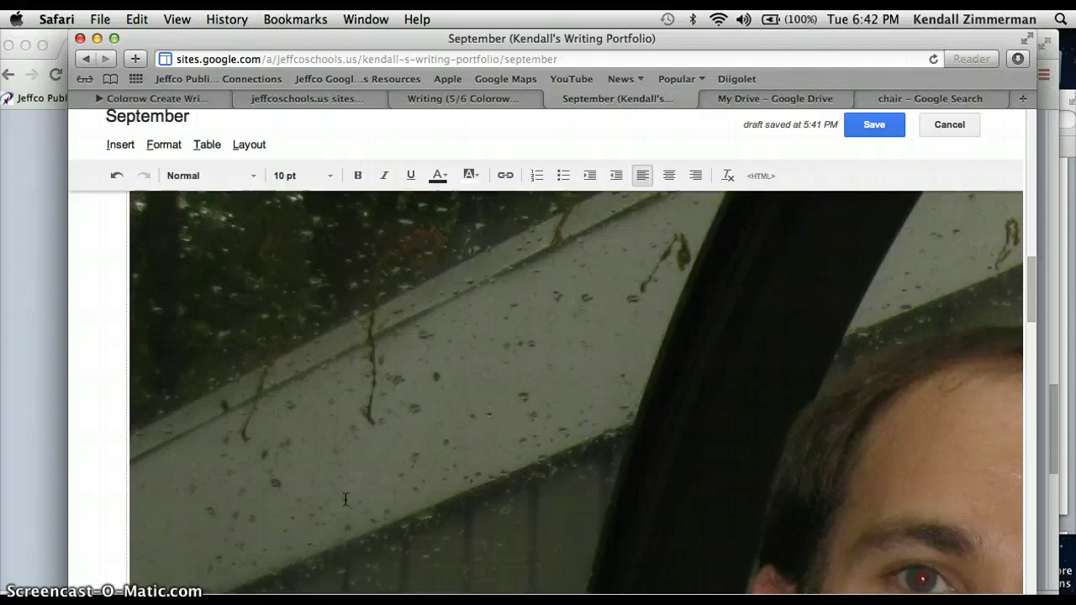
scroll(344, 499, "up", 8)
left_click(340, 487)
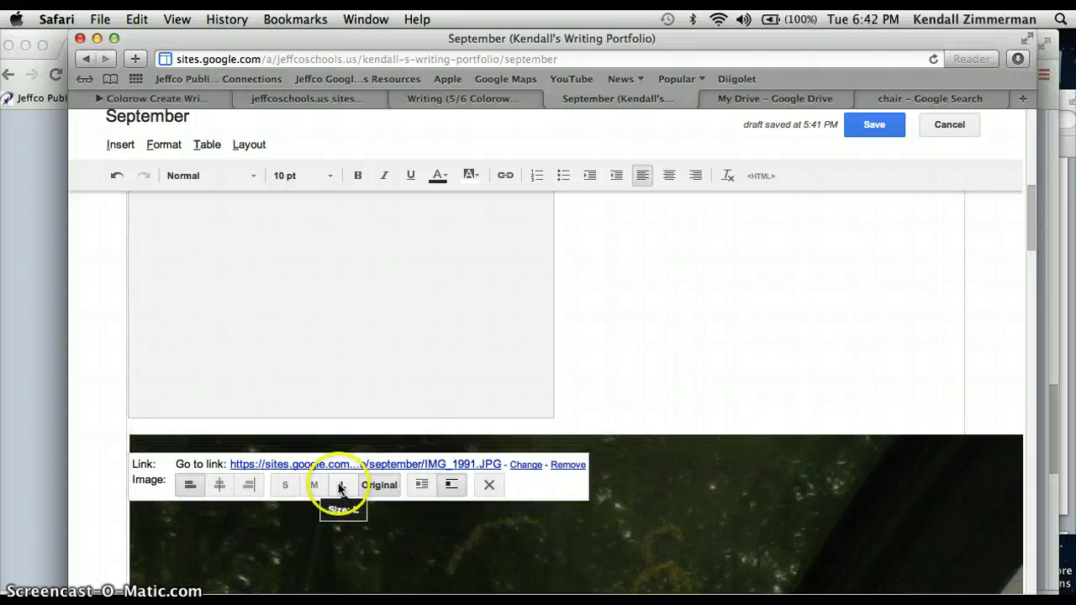
scroll(325, 523, "down", 3)
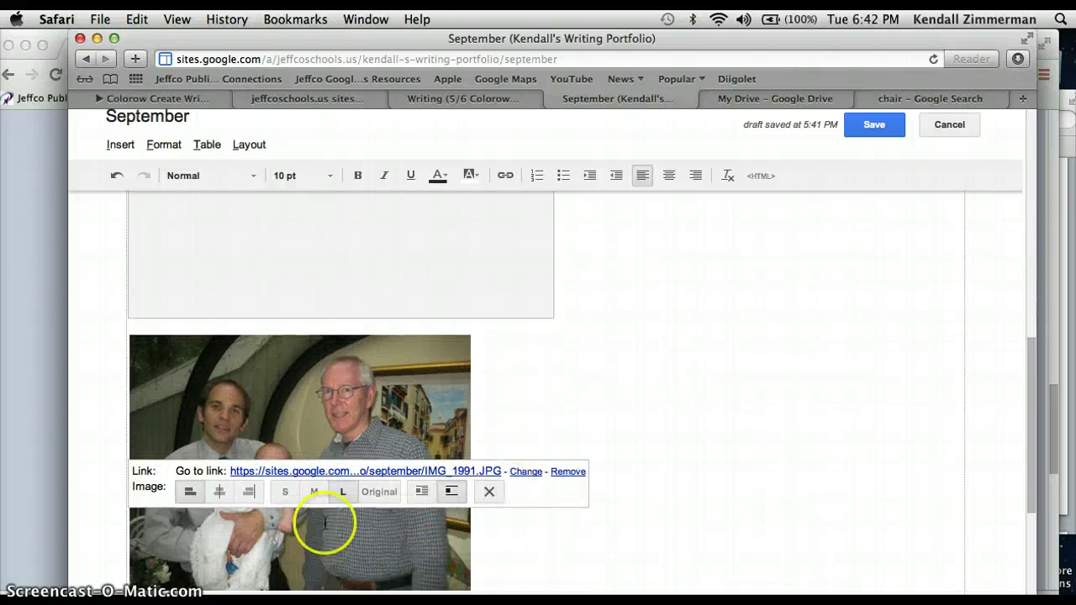
left_click(222, 495)
left_click(871, 360)
left_click(972, 322)
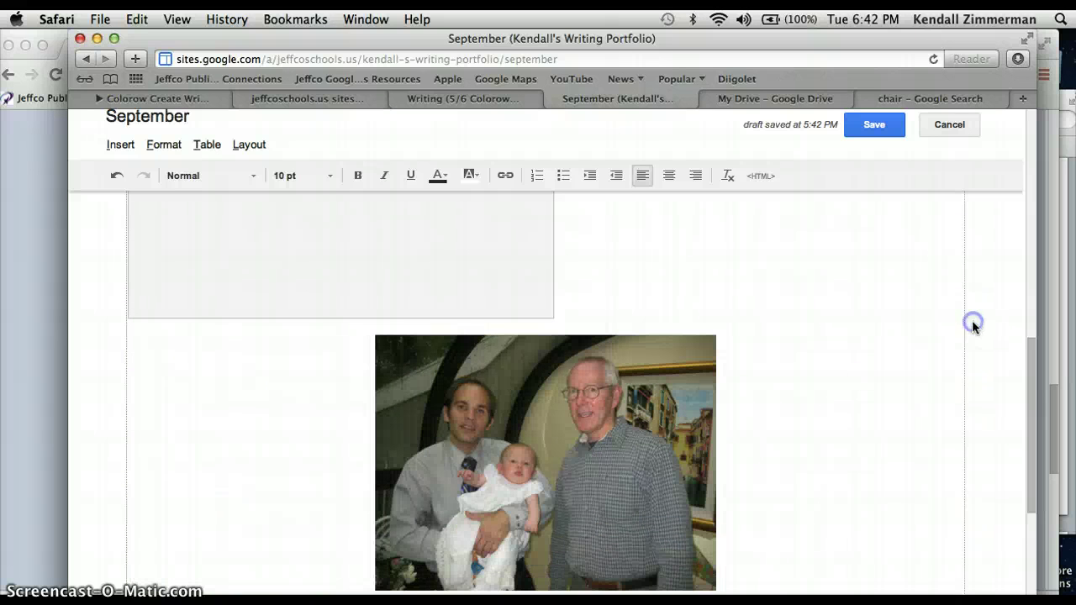
left_click(673, 524)
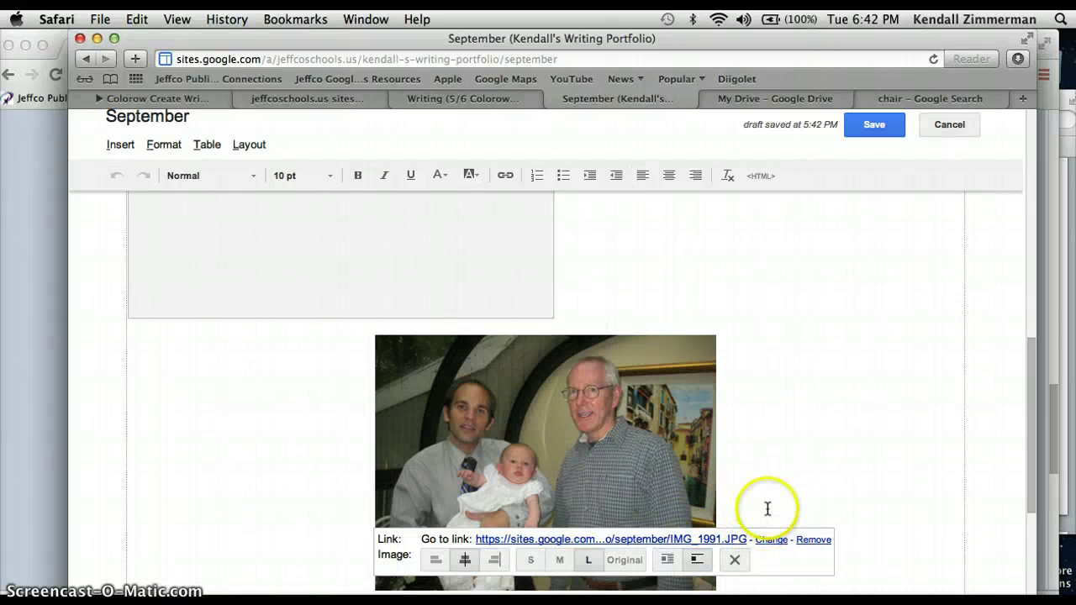
left_click(772, 462)
Save the September page and review the published result
left_click(872, 125)
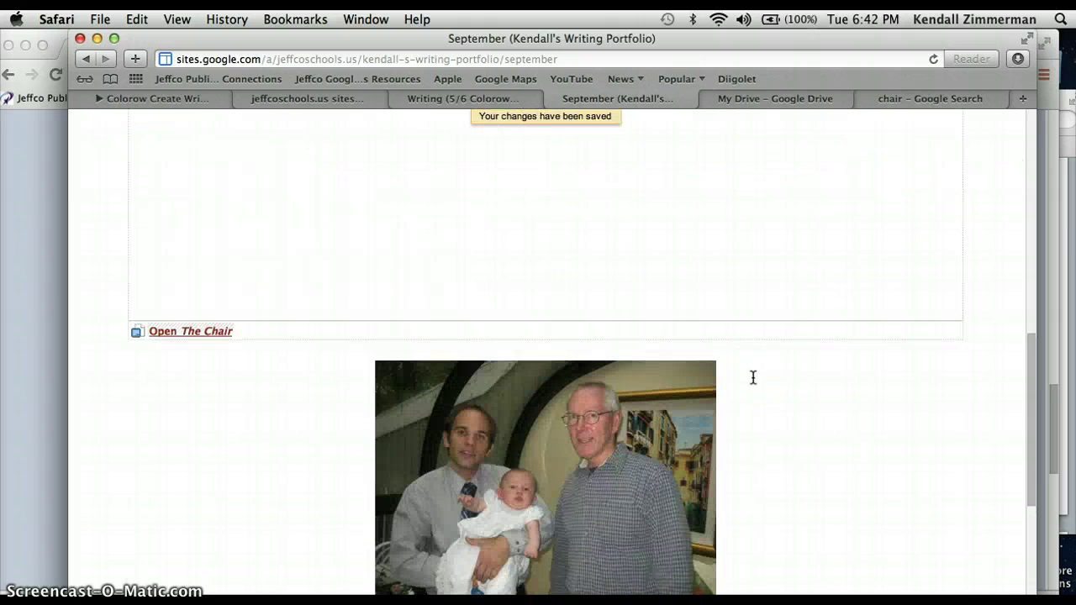
scroll(753, 378, "up", 5)
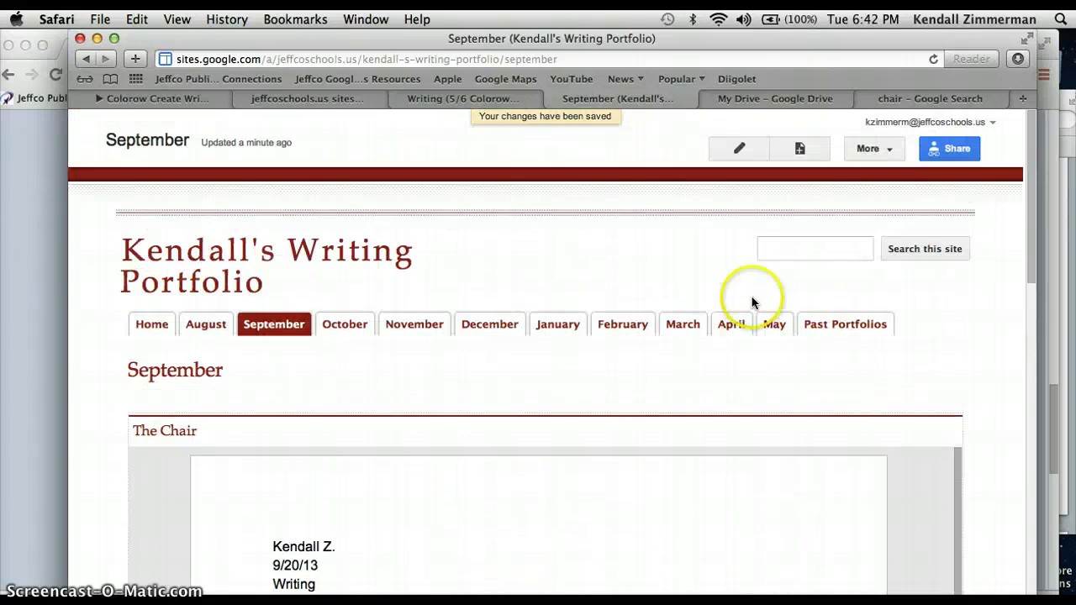
scroll(928, 413, "down", 5)
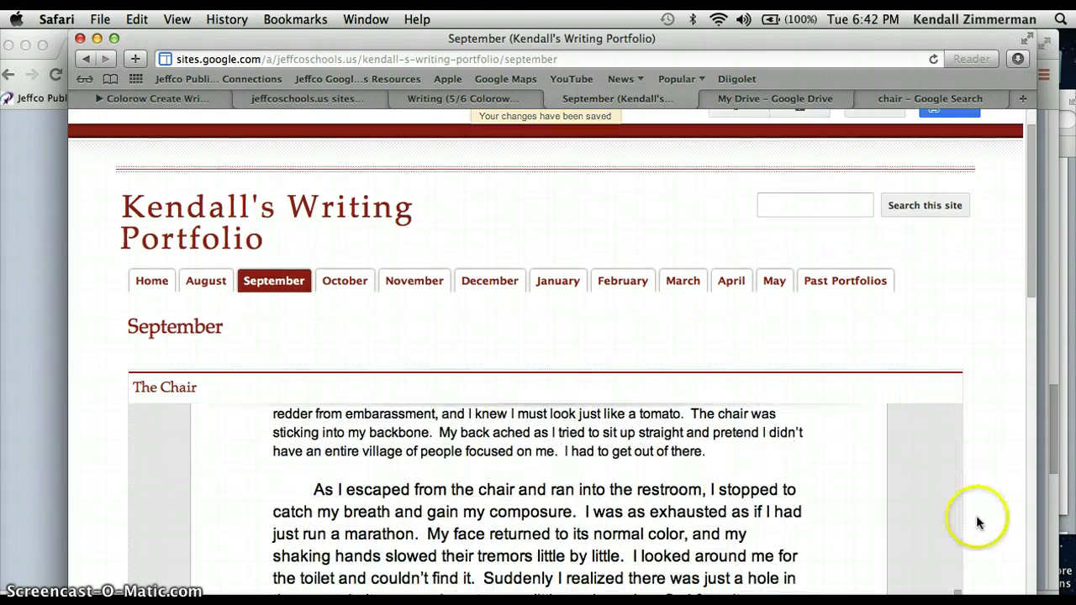
scroll(975, 516, "down", 8)
scroll(973, 516, "down", 1)
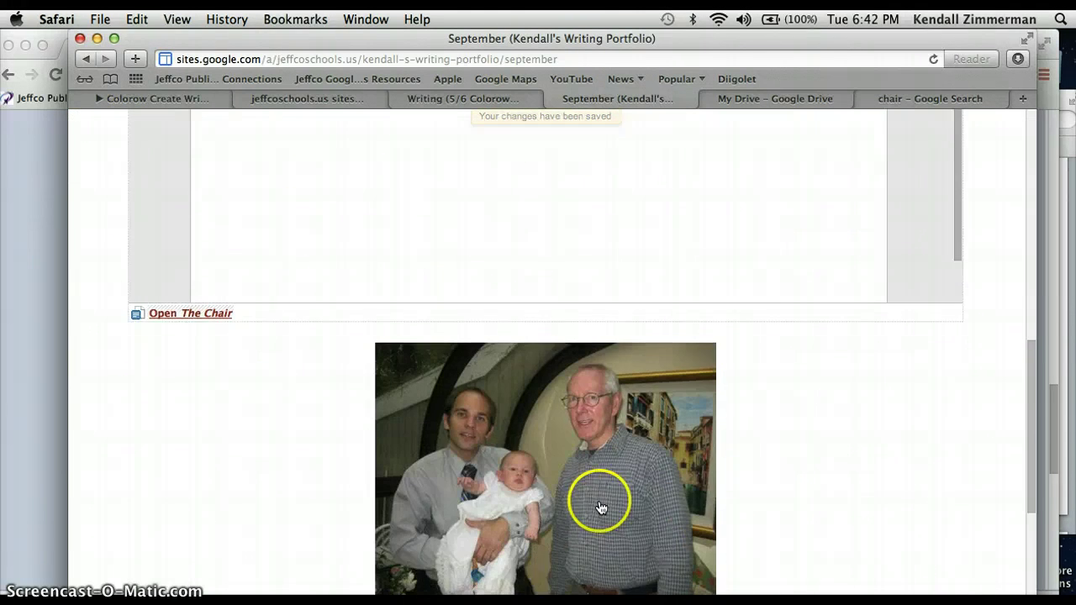
scroll(599, 507, "down", 5)
scroll(600, 507, "up", 9)
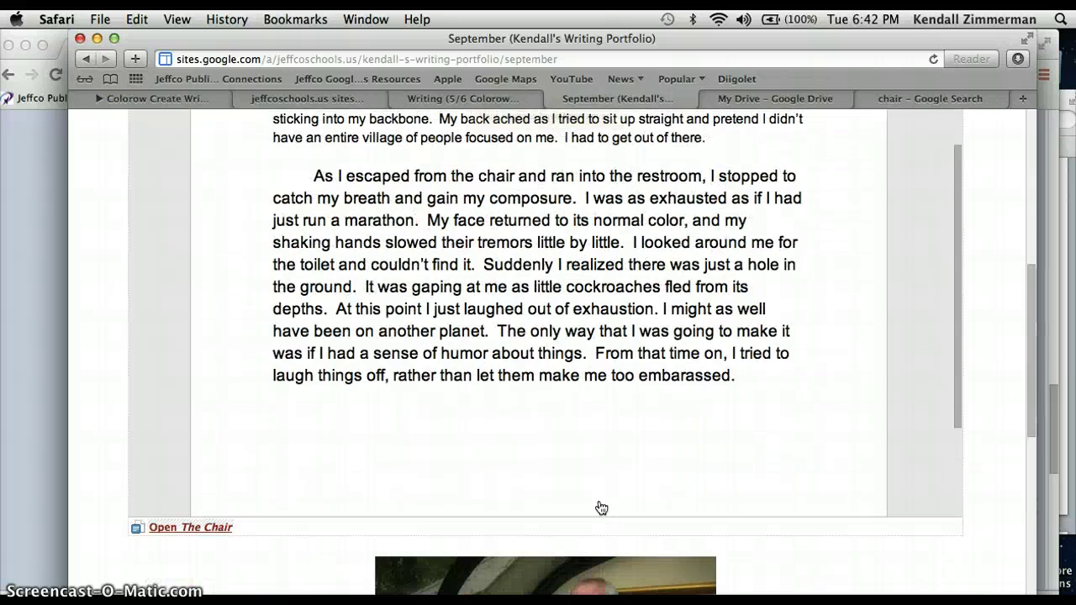
scroll(599, 507, "up", 12)
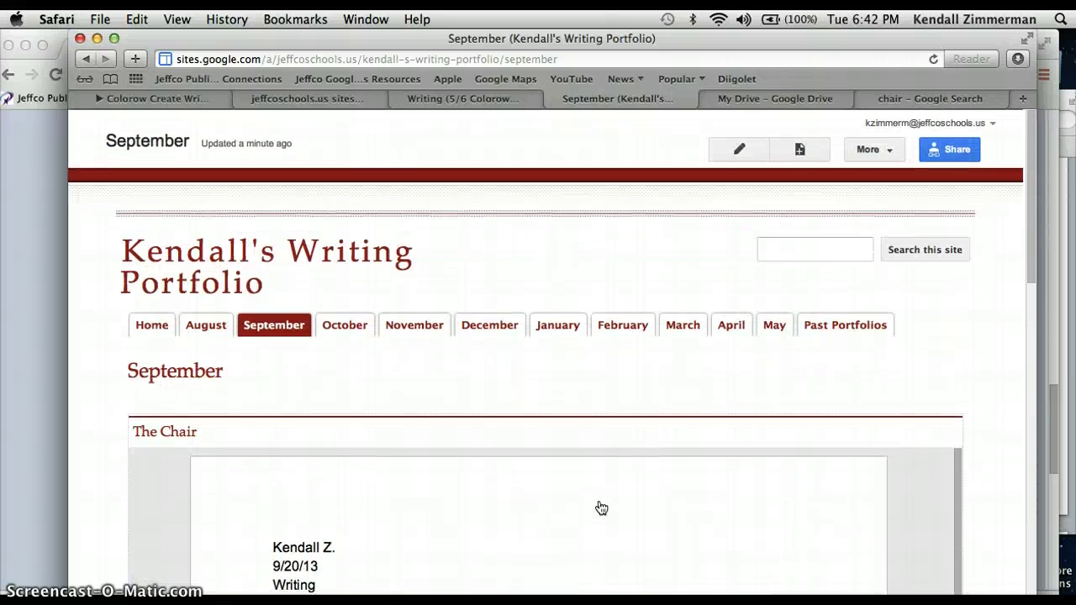
Reopen the September page in the editor and scroll to the photo
left_click(738, 148)
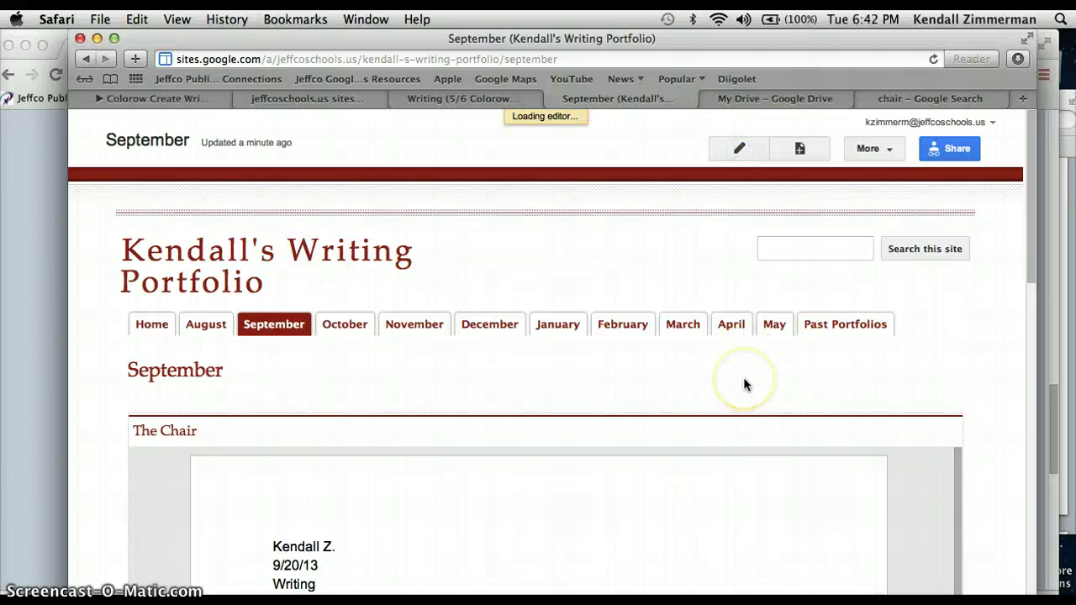
scroll(744, 385, "down", 3)
scroll(906, 486, "down", 8)
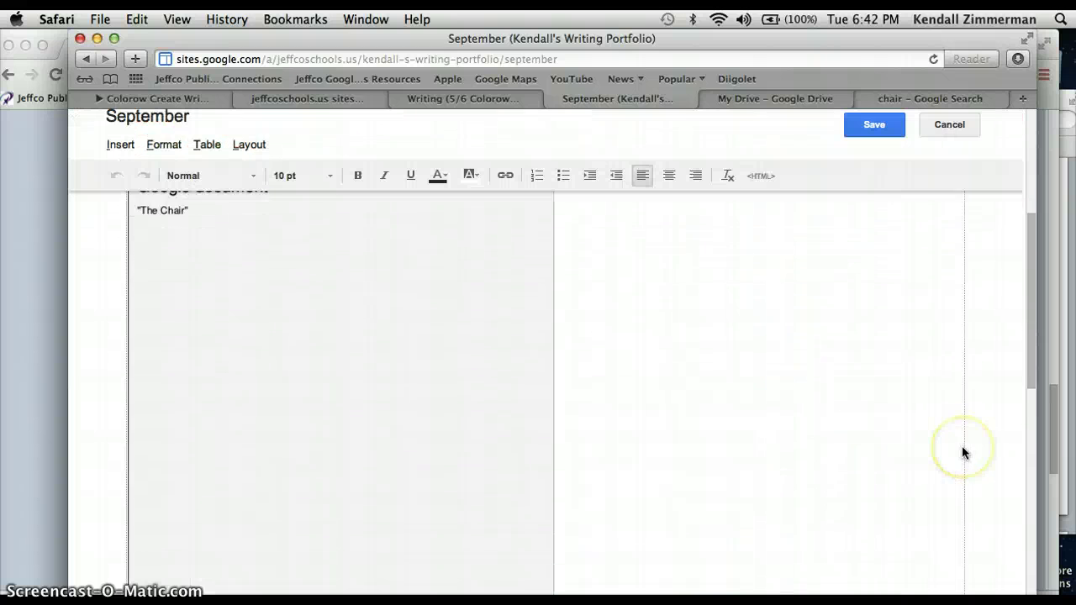
scroll(961, 451, "down", 5)
Drag the family photo and place the insertion point below the document box
left_click(638, 420)
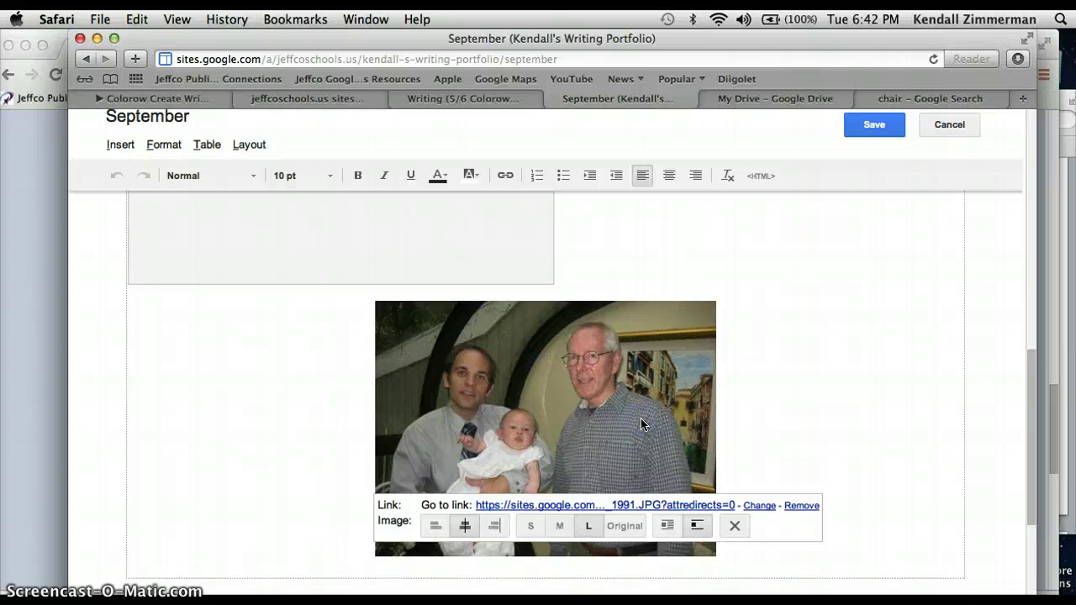
mouse_move(640, 419)
left_mouse_down()
mouse_move(668, 397)
mouse_move(629, 413)
left_mouse_up()
left_click(665, 403)
left_click(629, 353)
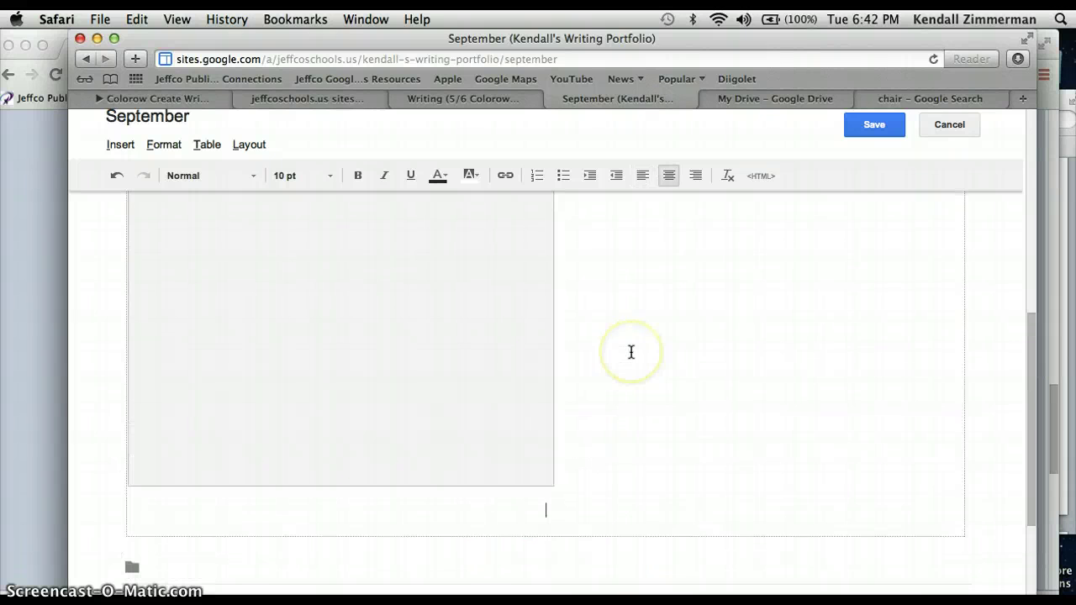
Browse the Insert, Format, Table and Layout menus without inserting anything
left_click(120, 144)
left_click(123, 146)
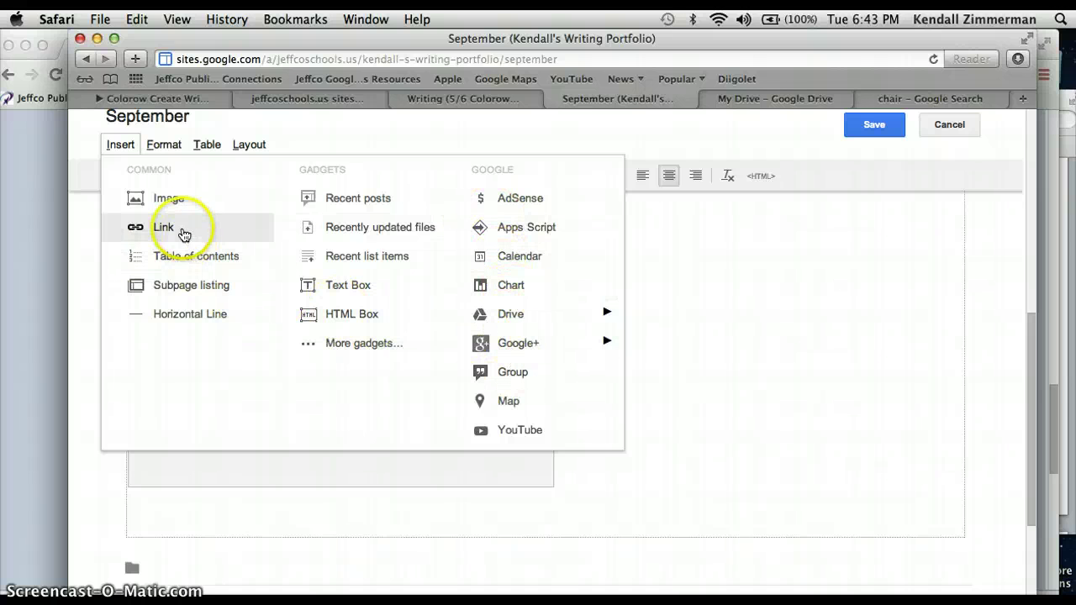
left_click(163, 149)
left_click(207, 147)
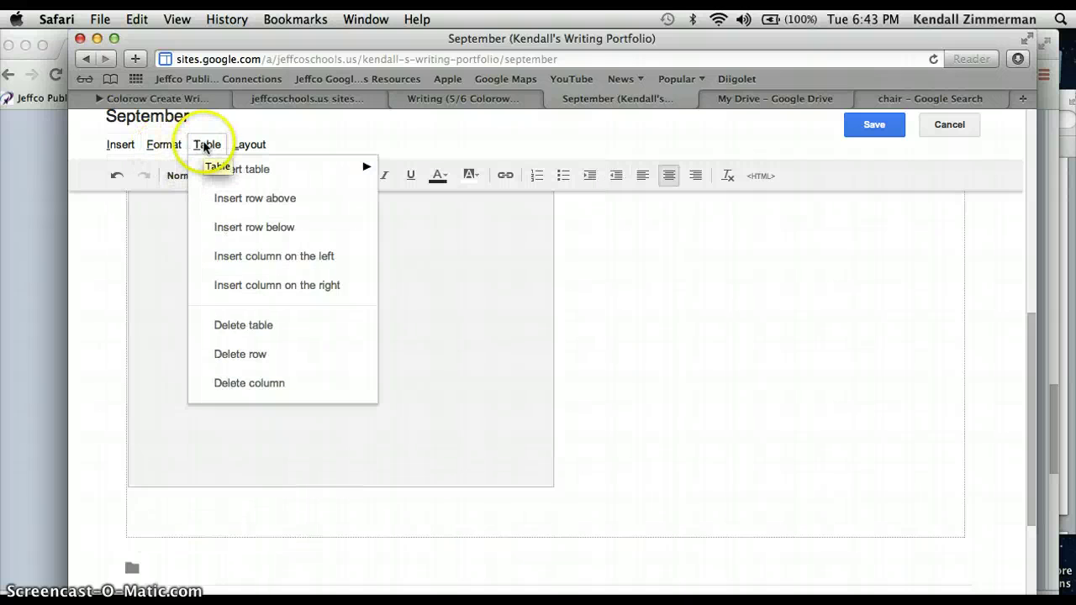
left_click(240, 147)
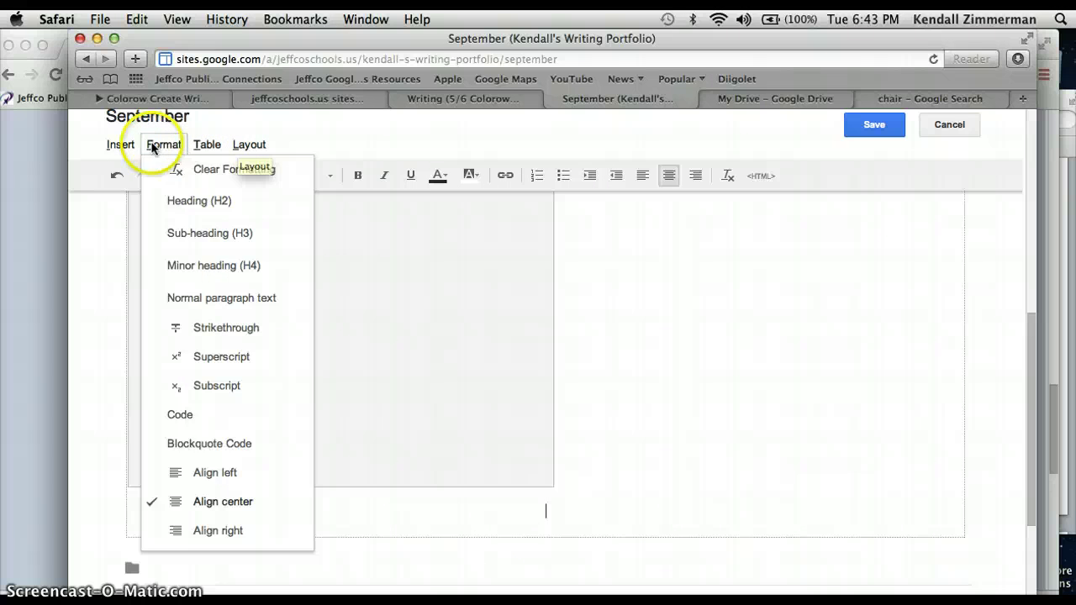
mouse_move(210, 149)
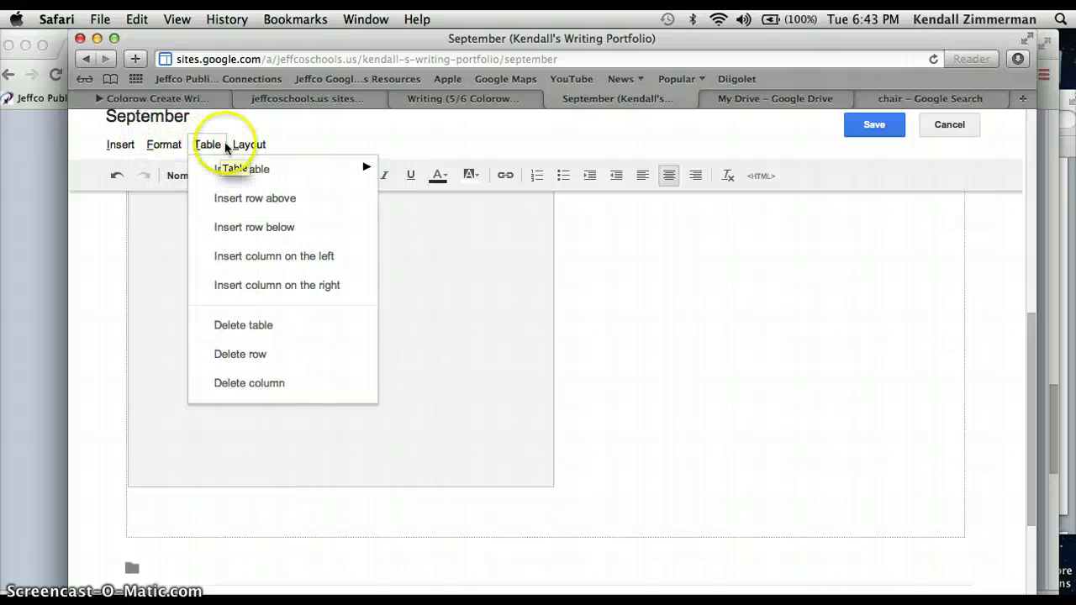
mouse_move(246, 148)
mouse_move(124, 147)
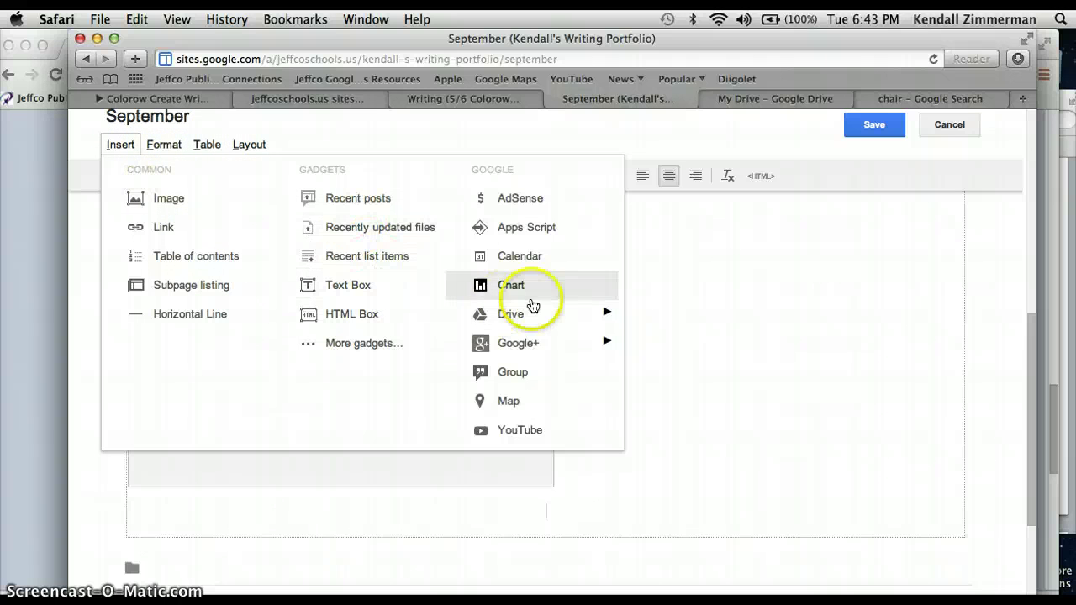
mouse_move(547, 312)
left_click(711, 271)
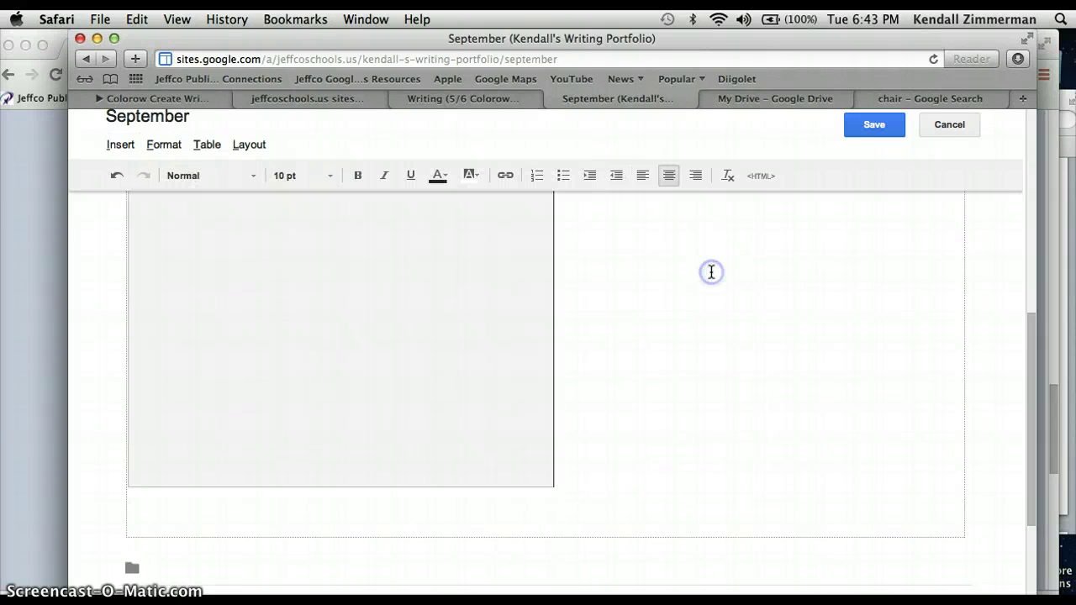
Save the September page and check that The Chair essay text appears in its embedded frame
scroll(711, 271, "up", 5)
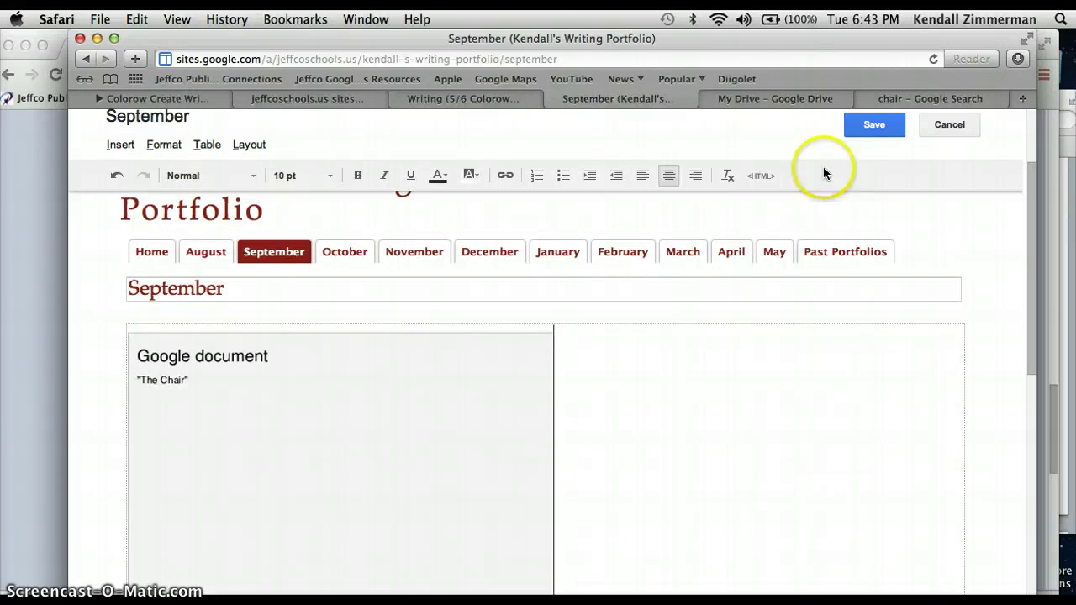
left_click(874, 126)
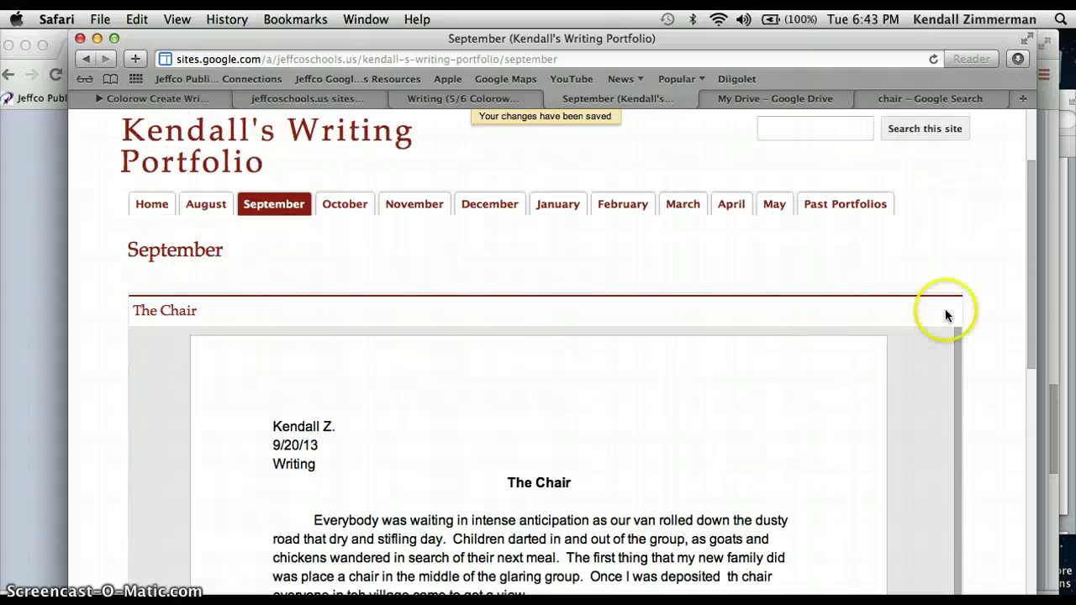
scroll(988, 387, "down", 5)
scroll(988, 387, "up", 3)
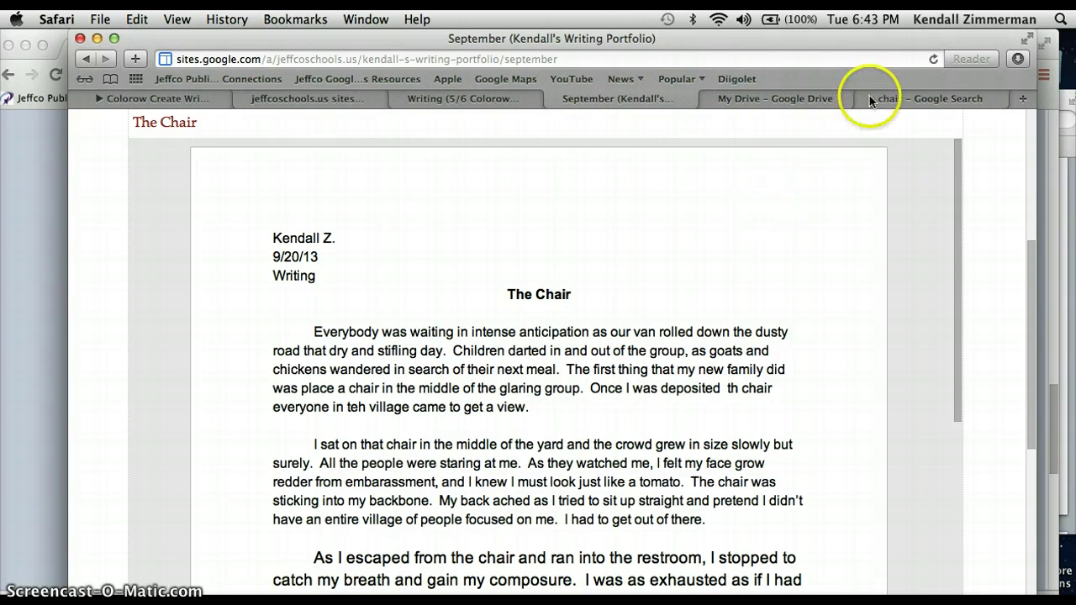
Open The Chair from the Drive file list and set its access to anyone with the link can view
left_click(890, 100)
left_click(830, 104)
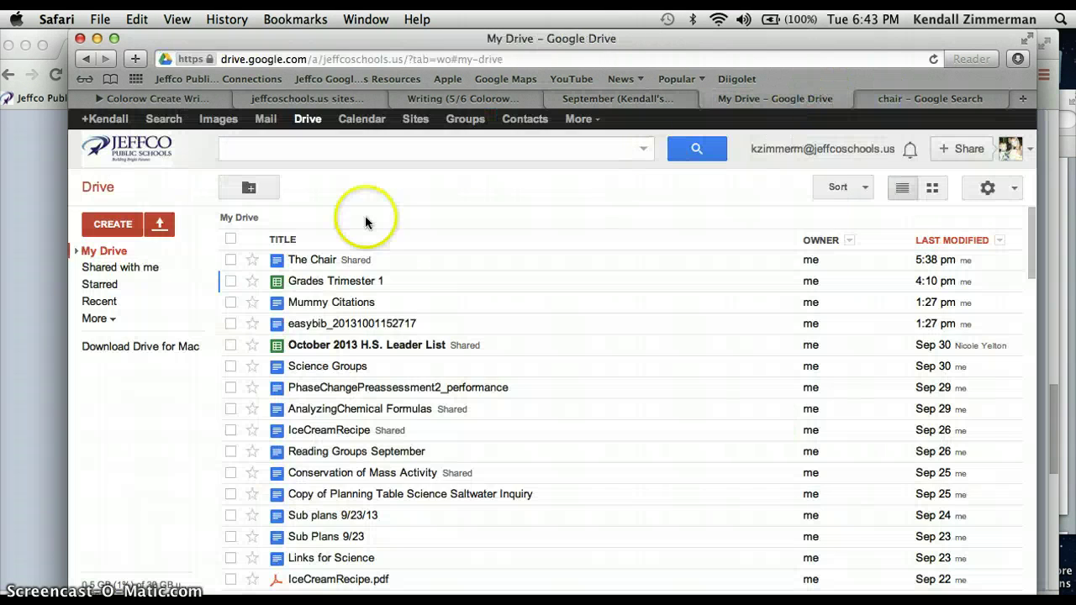
left_click(318, 261)
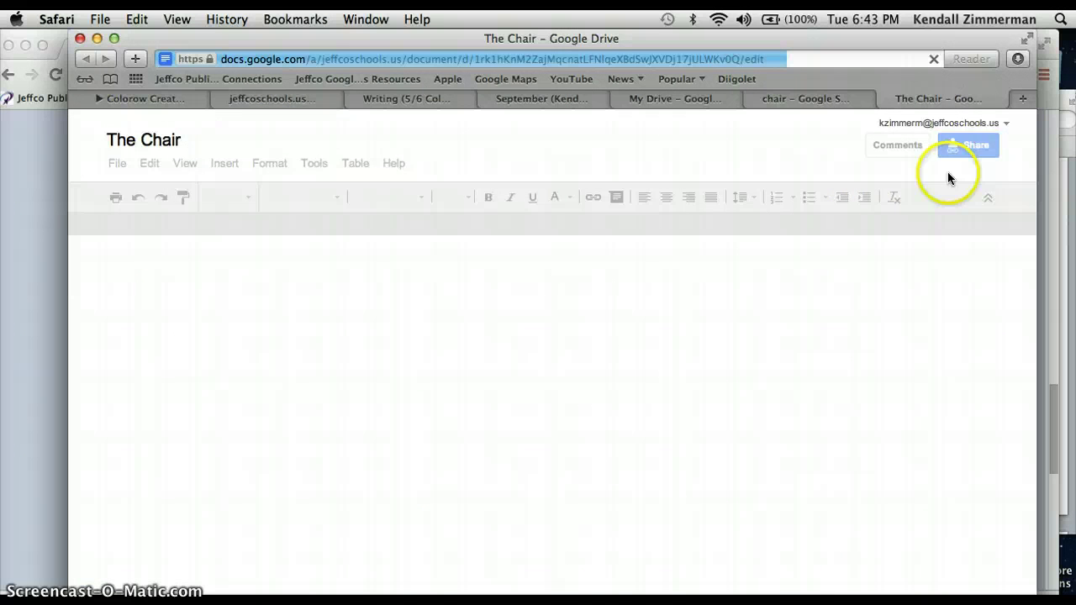
left_click(964, 148)
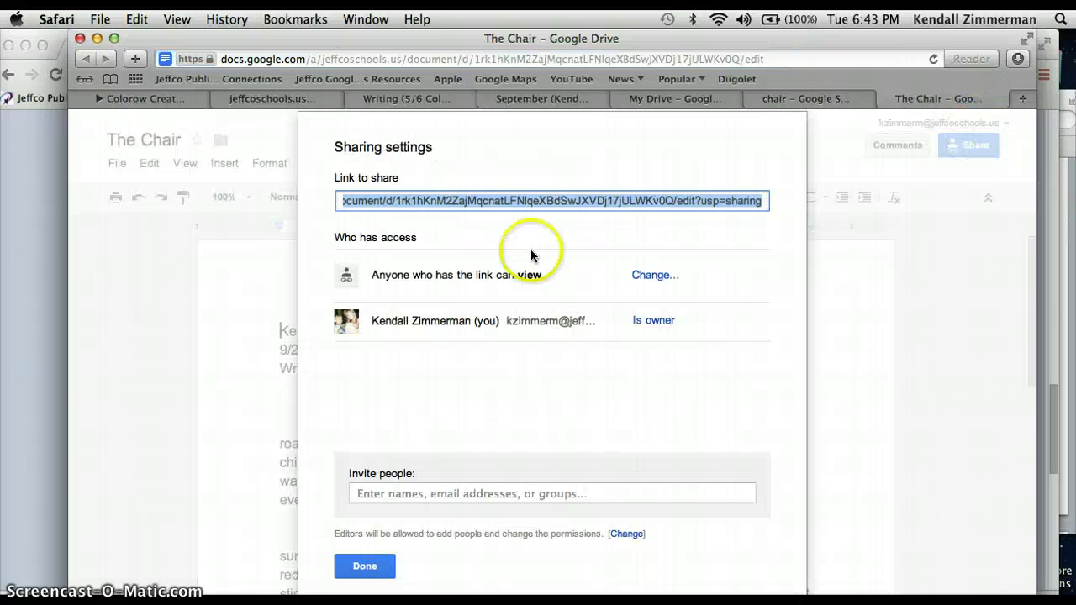
left_click(653, 278)
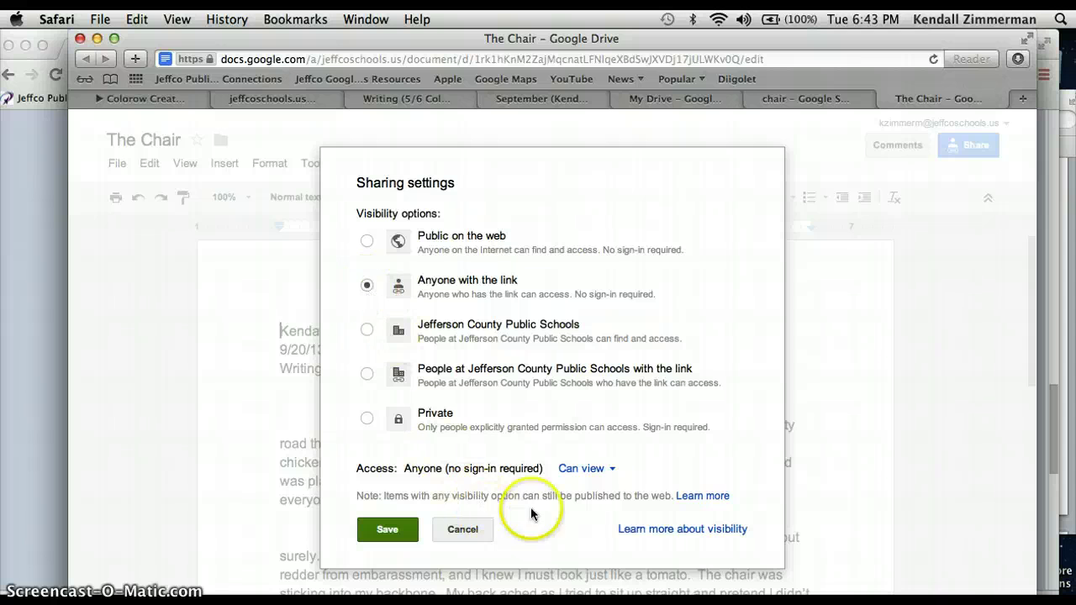
left_click(389, 528)
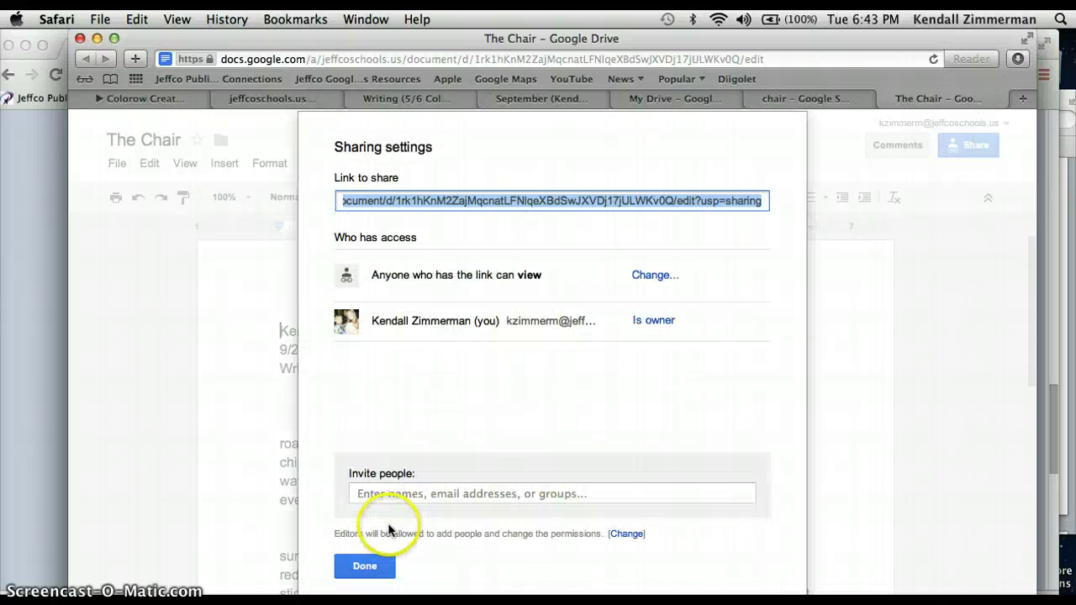